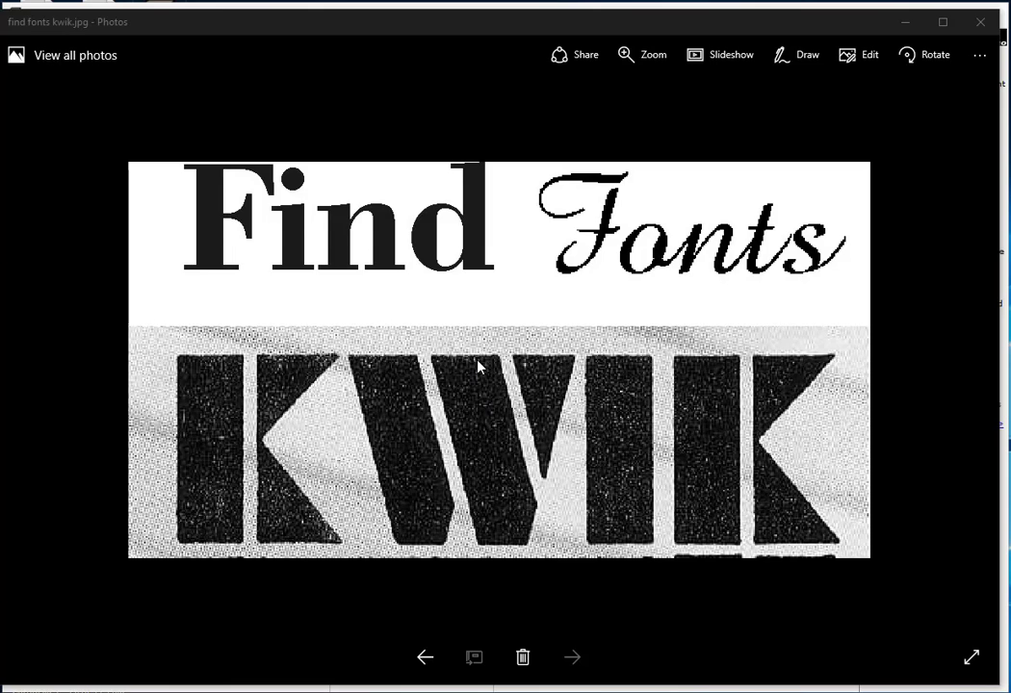
# Step: Copy the Find Fonts KWIK photo to the clipboard from Windows Photos
pyautogui.rightClick(479, 365)
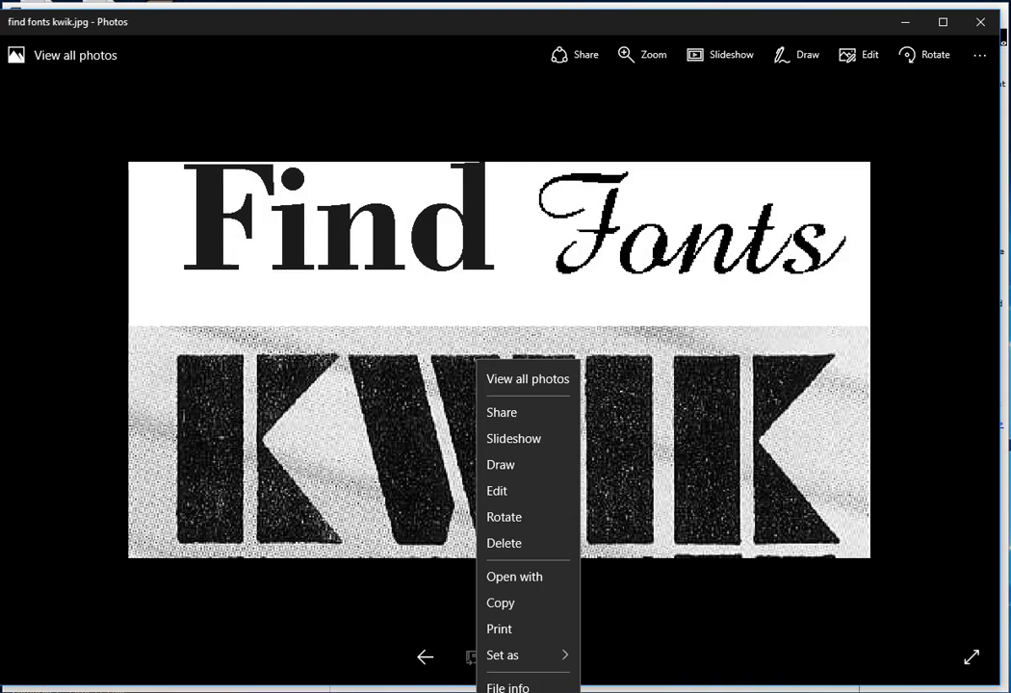
pyautogui.click(520, 605)
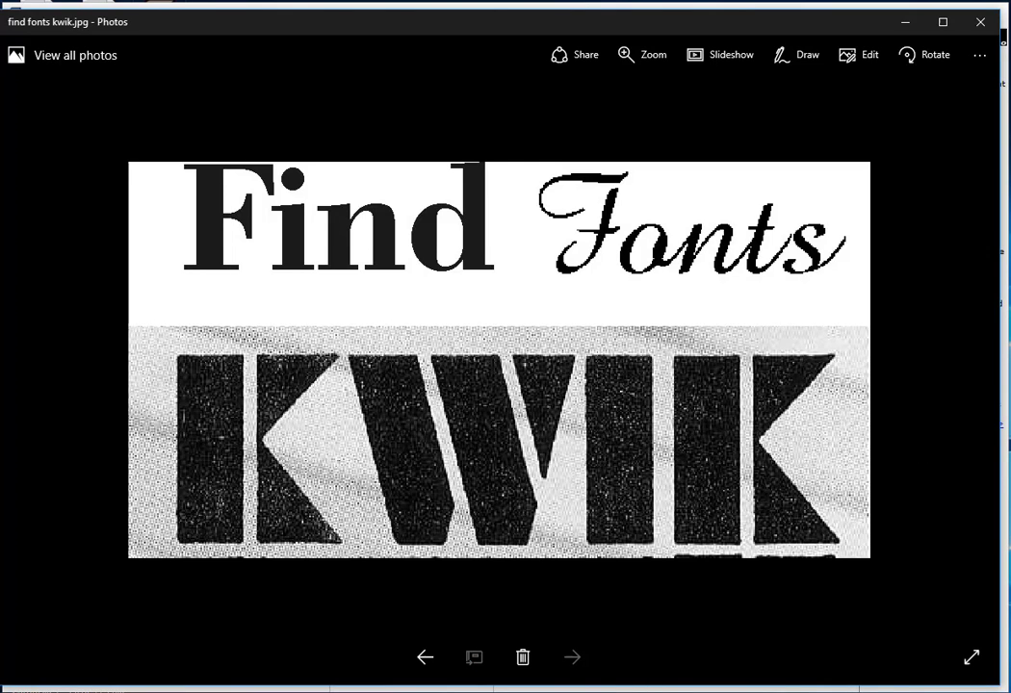
# Step: Paste the copied photo into Graphic Tracer and separate it into pure black and white
pyautogui.hotkey('alt', 'Tab')
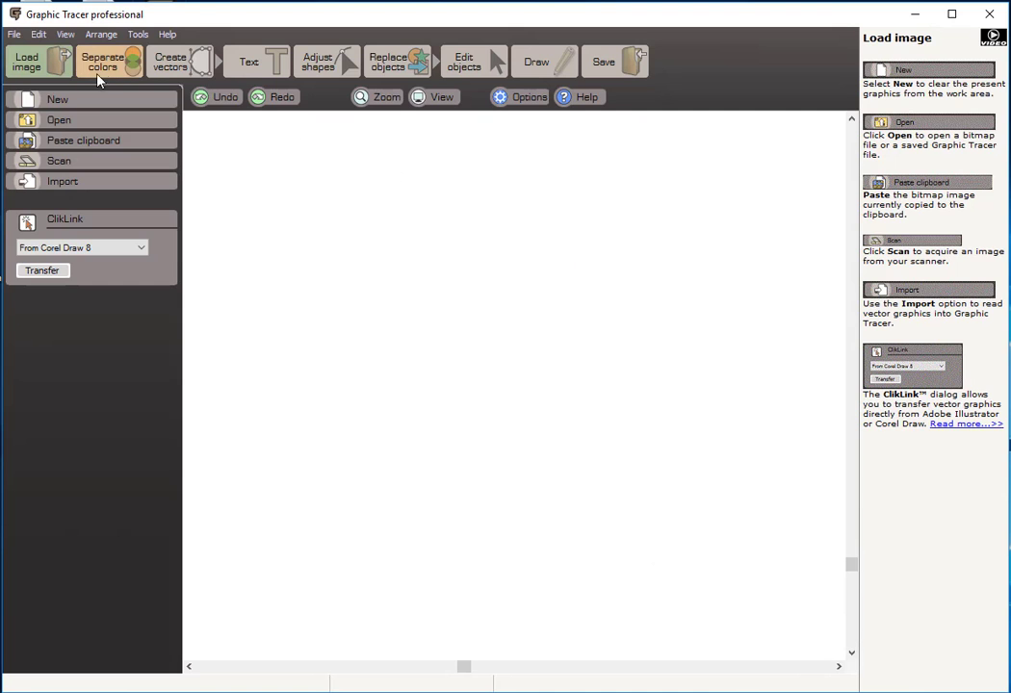
pyautogui.click(72, 145)
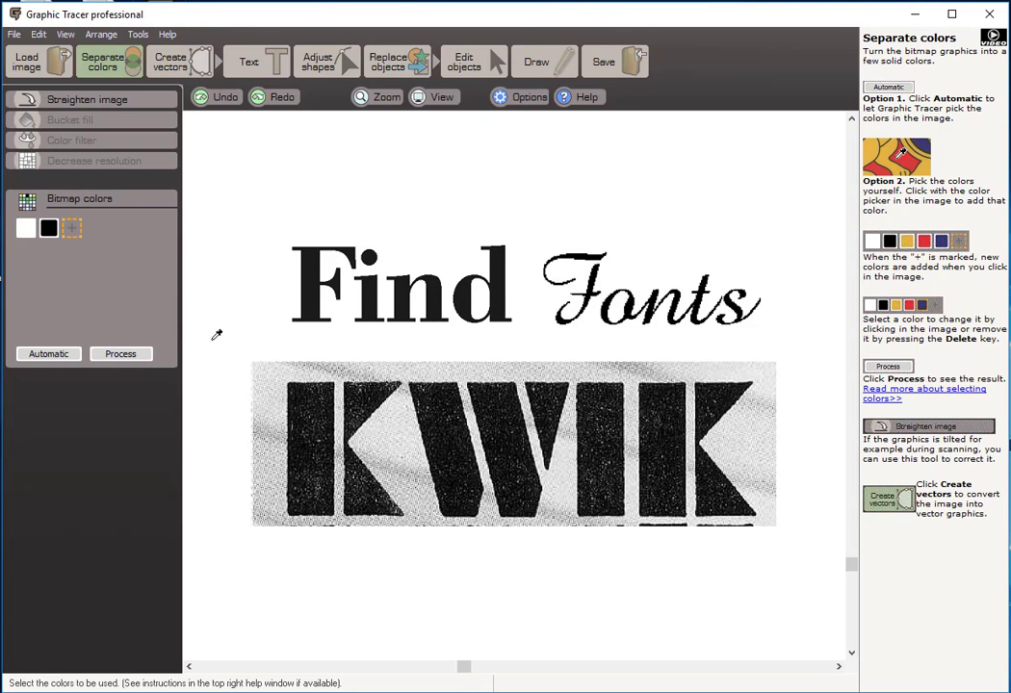
pyautogui.click(132, 356)
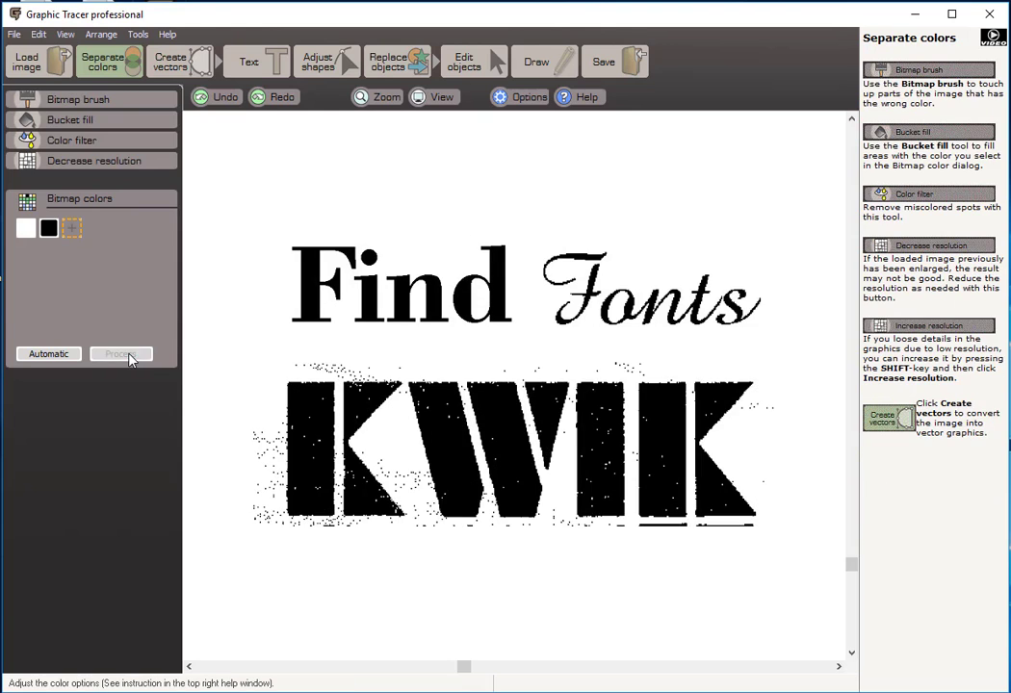
# Step: Convert the bitmap to vectors and marquee-select all of the traced KWIK letters
pyautogui.click(173, 62)
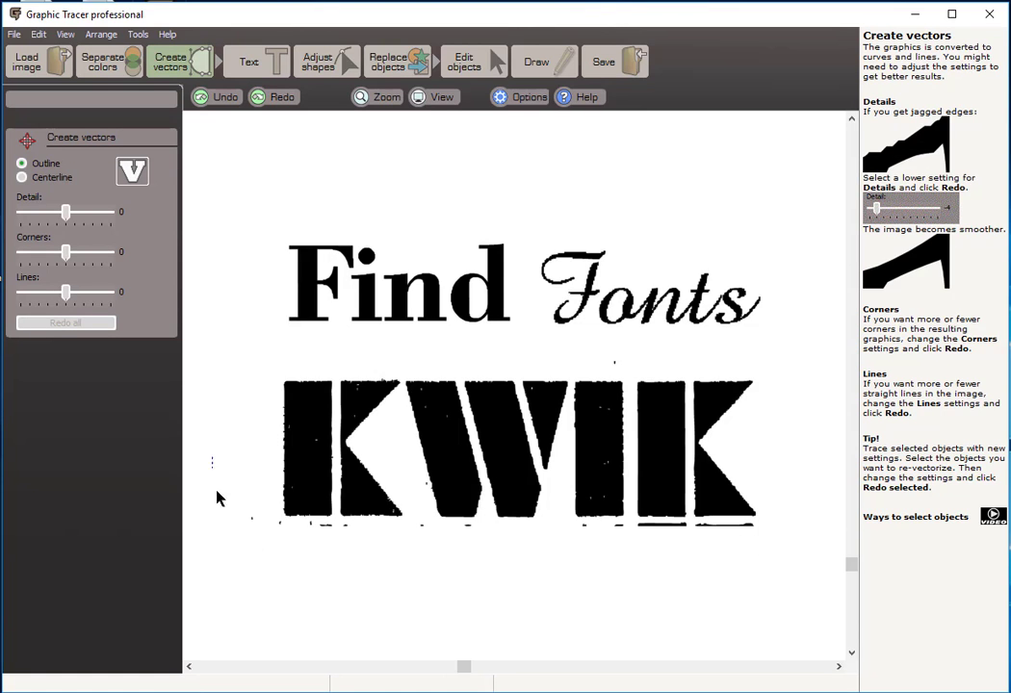
pyautogui.moveTo(212, 458); pyautogui.dragTo(804, 606)
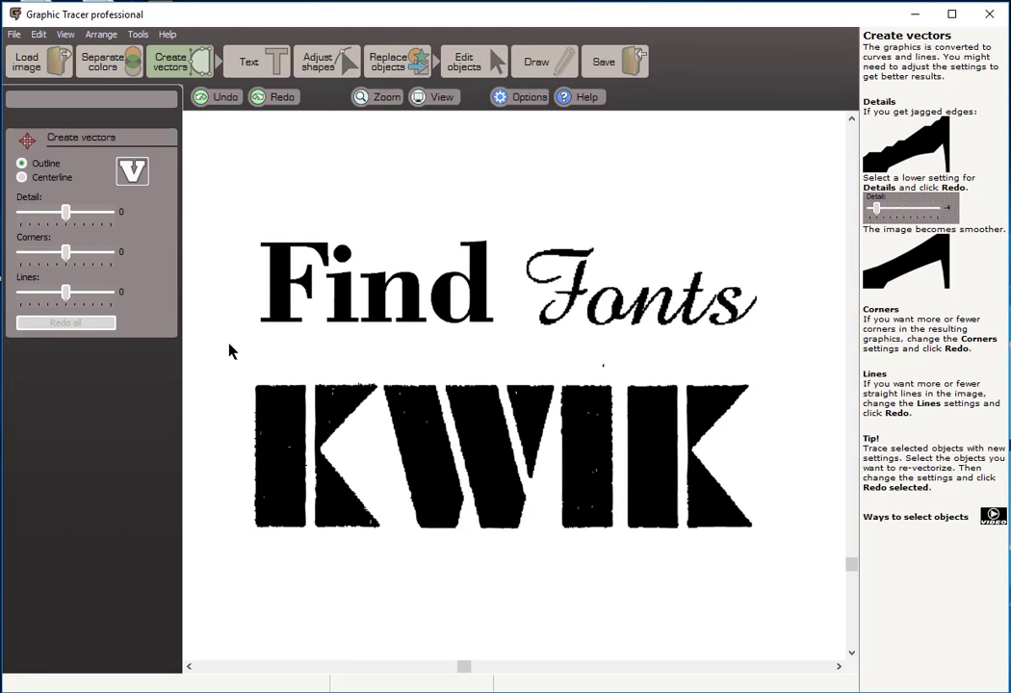
pyautogui.moveTo(229, 345); pyautogui.dragTo(806, 459)
pyautogui.moveTo(232, 365); pyautogui.dragTo(810, 582)
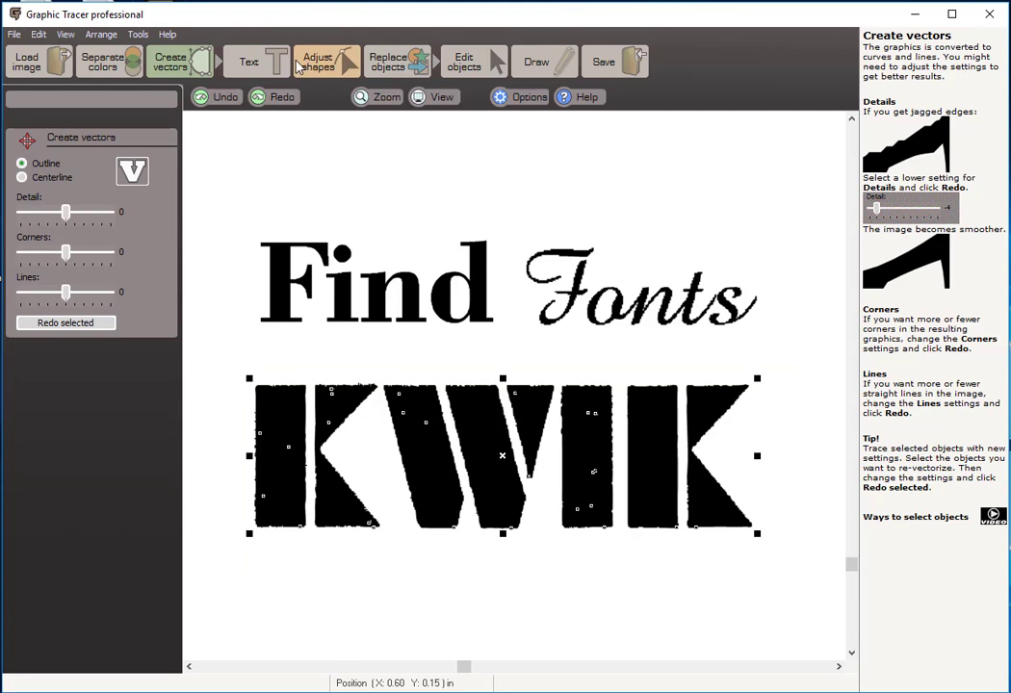
# Step: Run Identify font & replace on KWIK, accepting Straight text to split it into letters
pyautogui.click(248, 65)
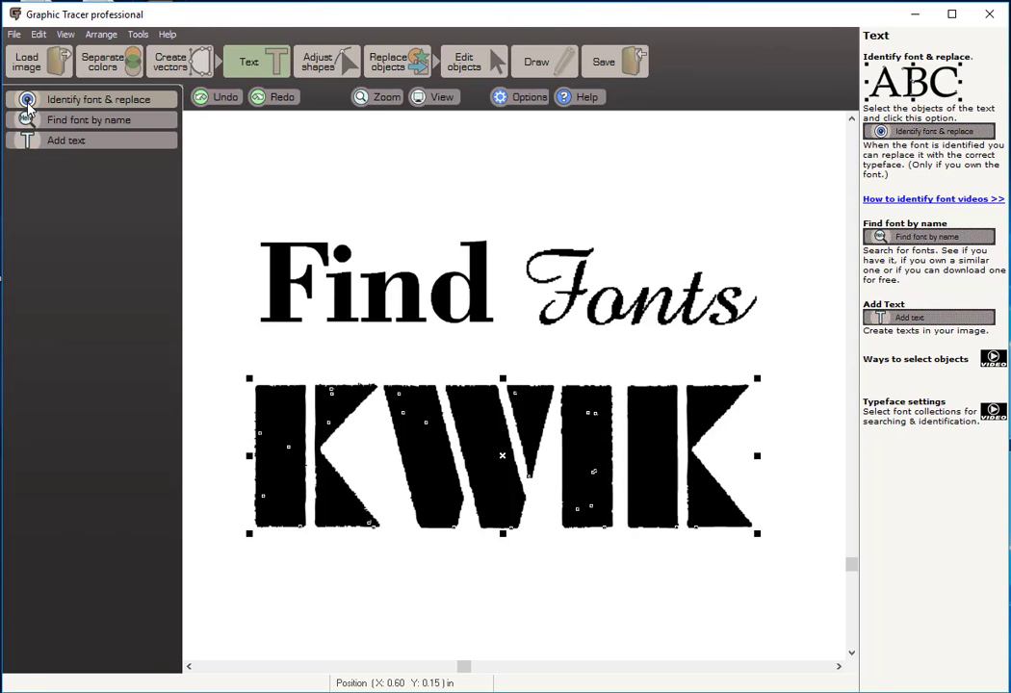
pyautogui.click(96, 108)
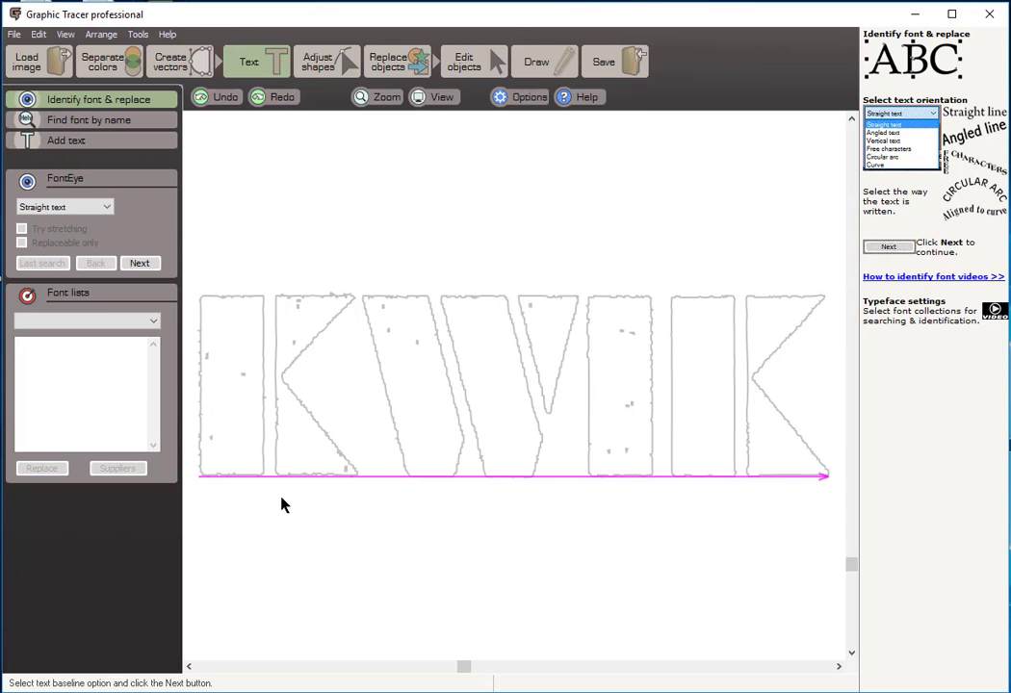
pyautogui.click(138, 264)
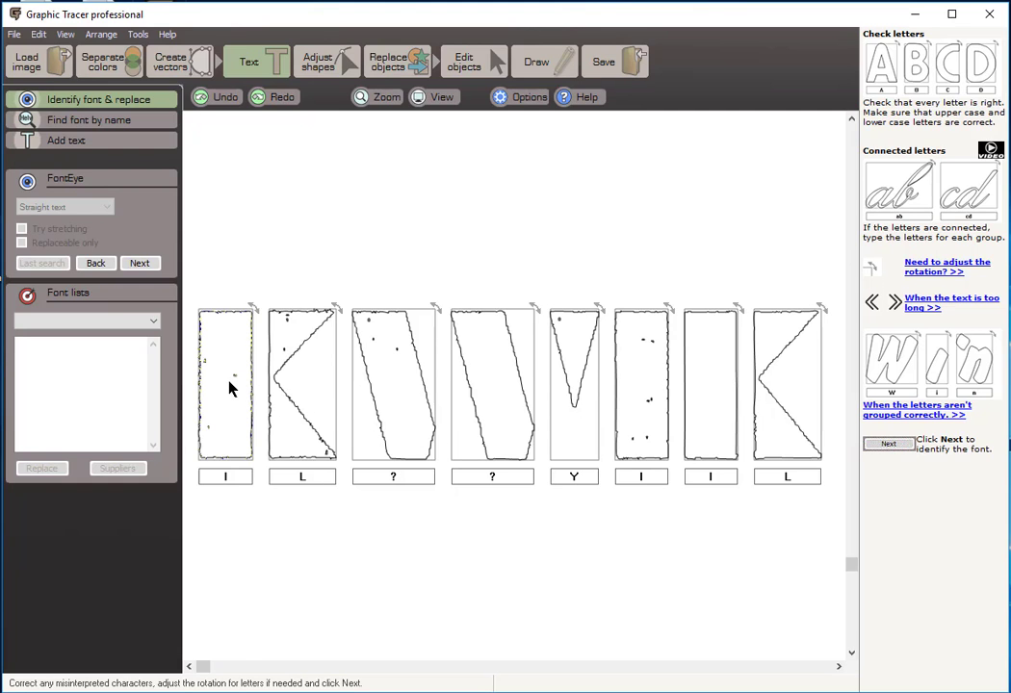
# Step: Merge the eight traced shapes into four letter groups, building the W from its strokes
pyautogui.moveTo(229, 388); pyautogui.dragTo(295, 387)
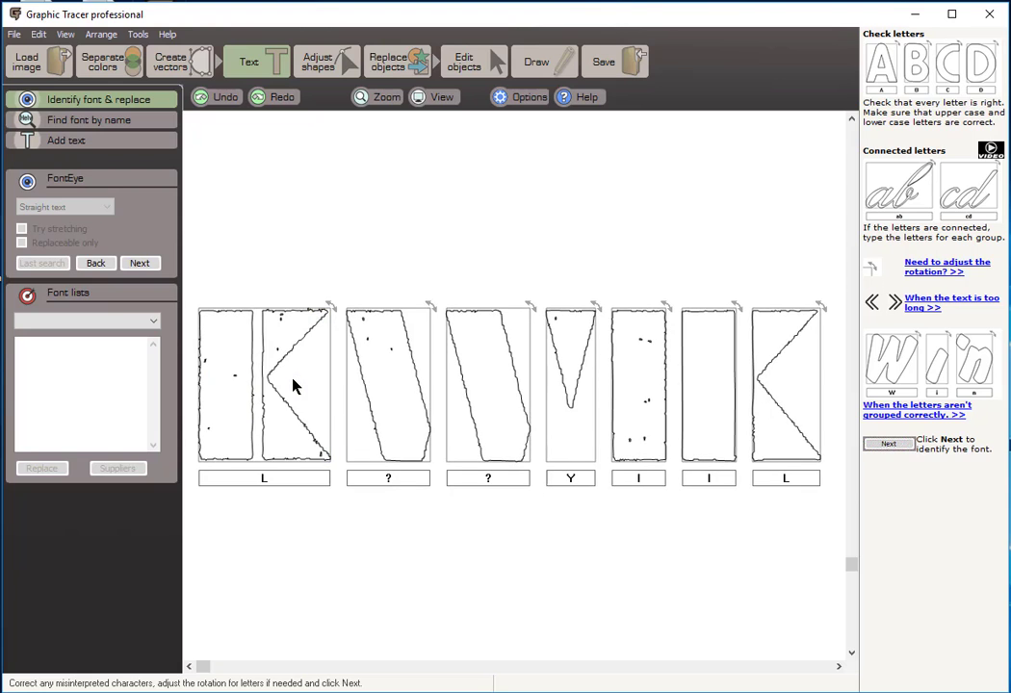
pyautogui.moveTo(390, 408); pyautogui.dragTo(486, 402)
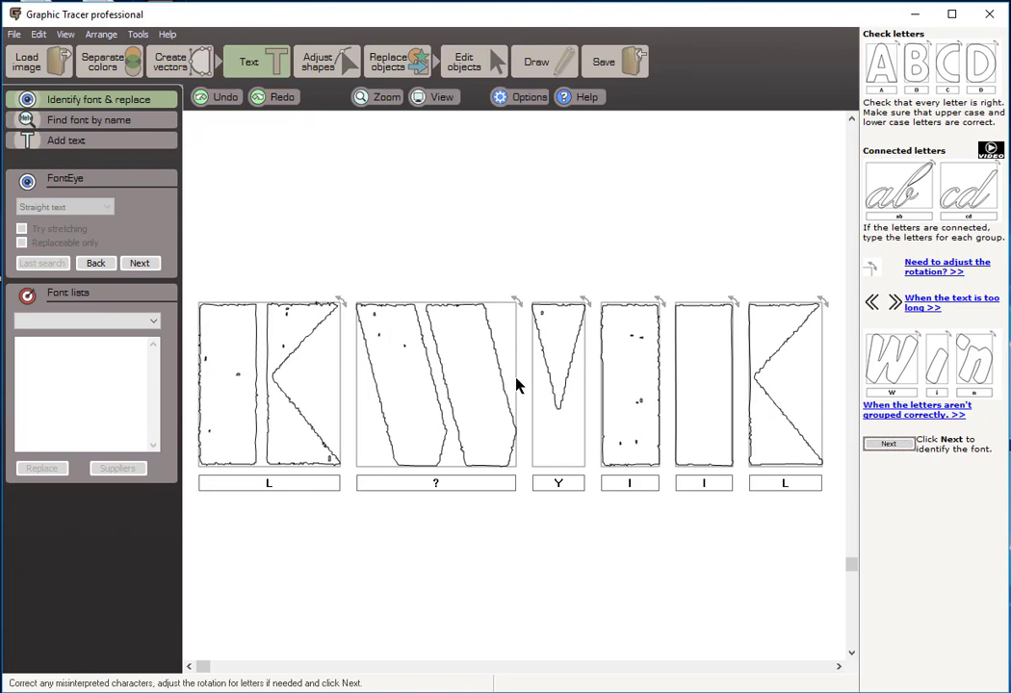
pyautogui.moveTo(548, 354); pyautogui.dragTo(486, 358)
pyautogui.moveTo(698, 401); pyautogui.dragTo(797, 403)
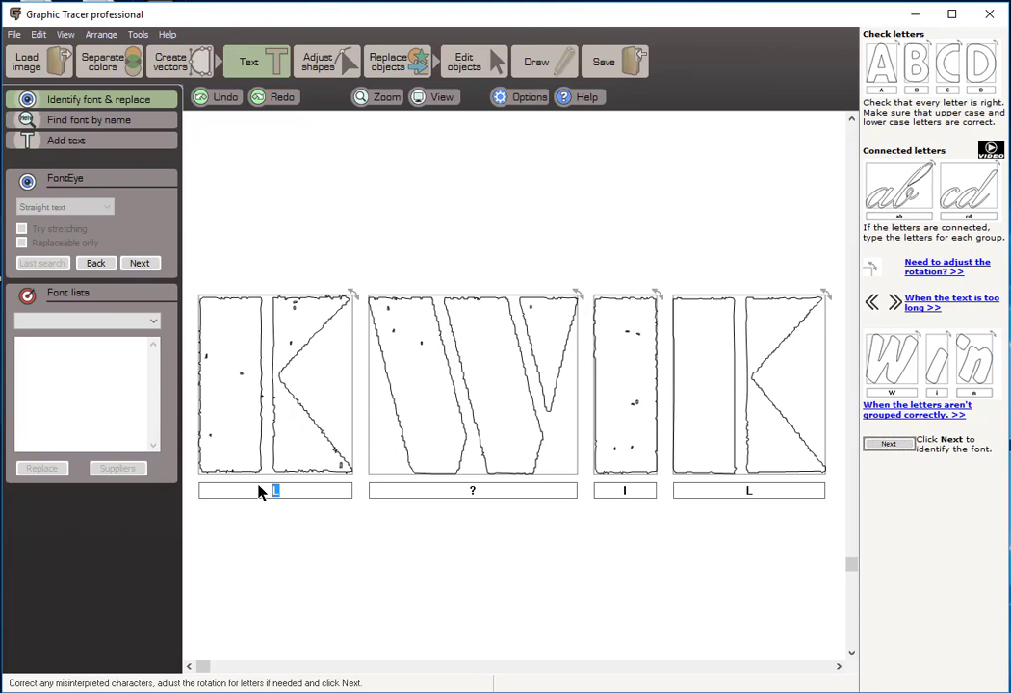
# Step: Label the four letter groups K, W, I and K
pyautogui.write('K')
pyautogui.click(428, 495)
pyautogui.write('W')
pyautogui.click(627, 492)
pyautogui.click(706, 494)
pyautogui.write('K')
# Step: Search for fonts matching KWIK and preview CadoDisplaySSi Regular and Dekoblack Regular
pyautogui.click(138, 264)
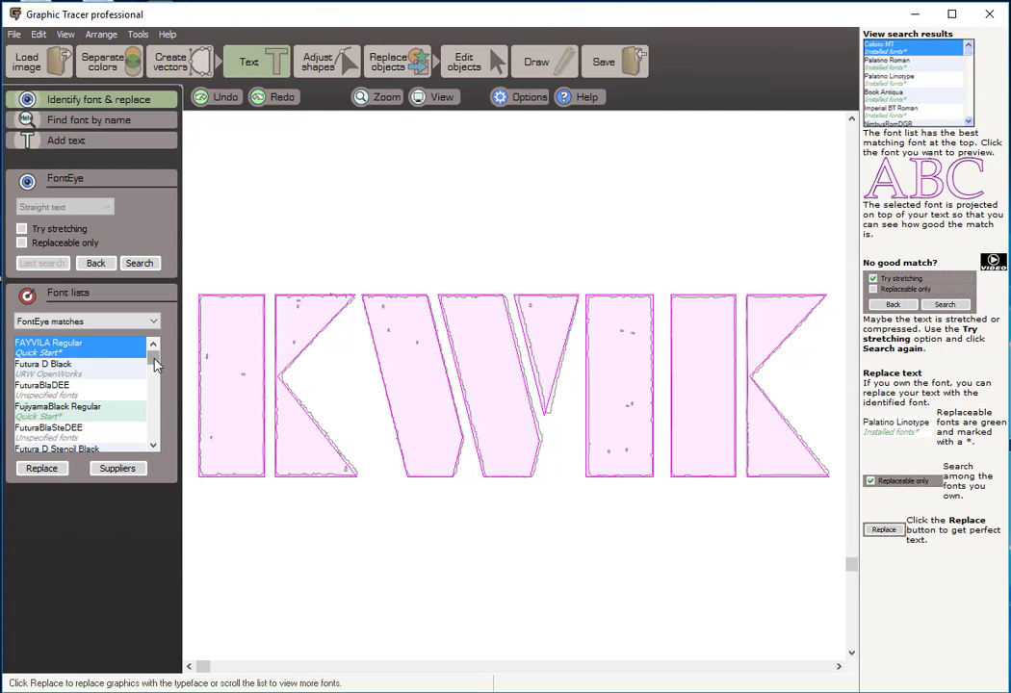
pyautogui.moveTo(155, 365); pyautogui.dragTo(150, 375)
pyautogui.click(64, 410)
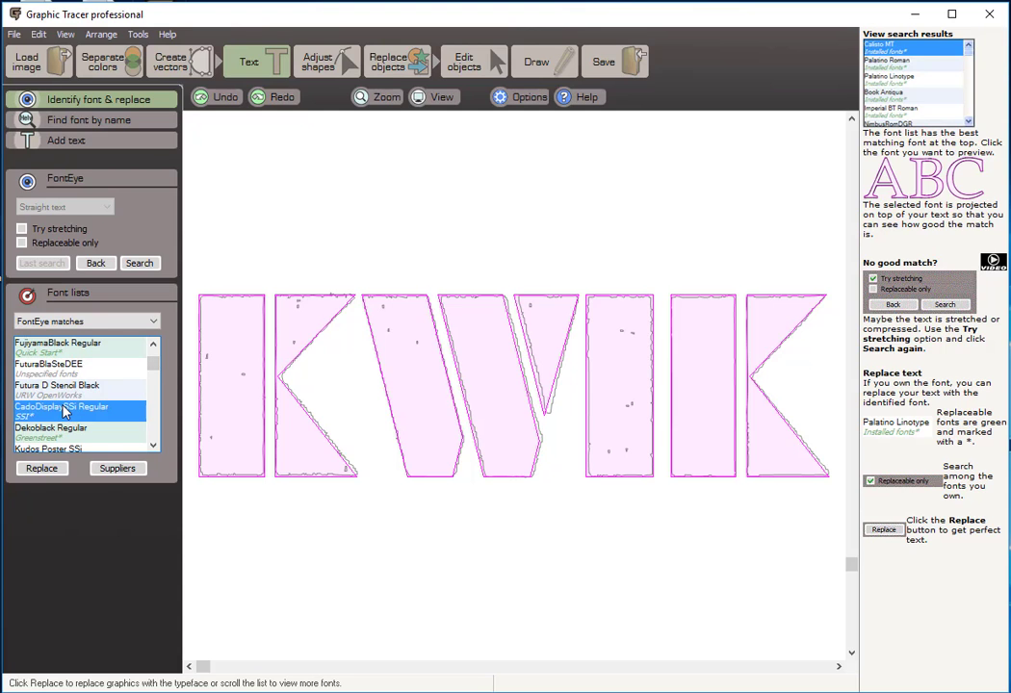
pyautogui.click(55, 431)
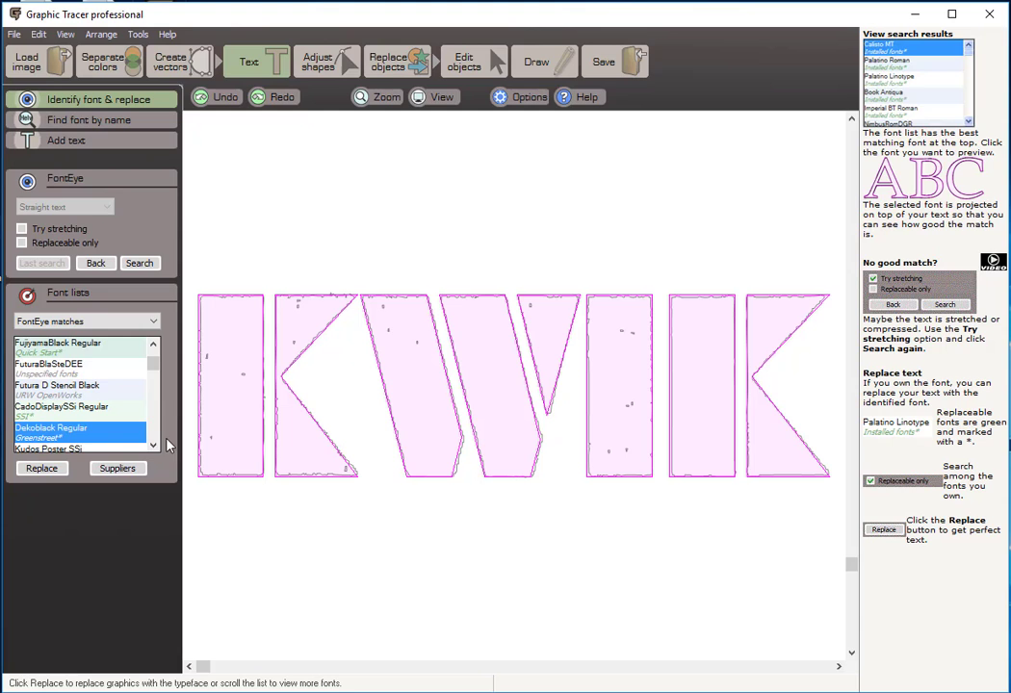
# Step: Browse further down the list of matching font candidates
pyautogui.scroll(-3, 154, 445)
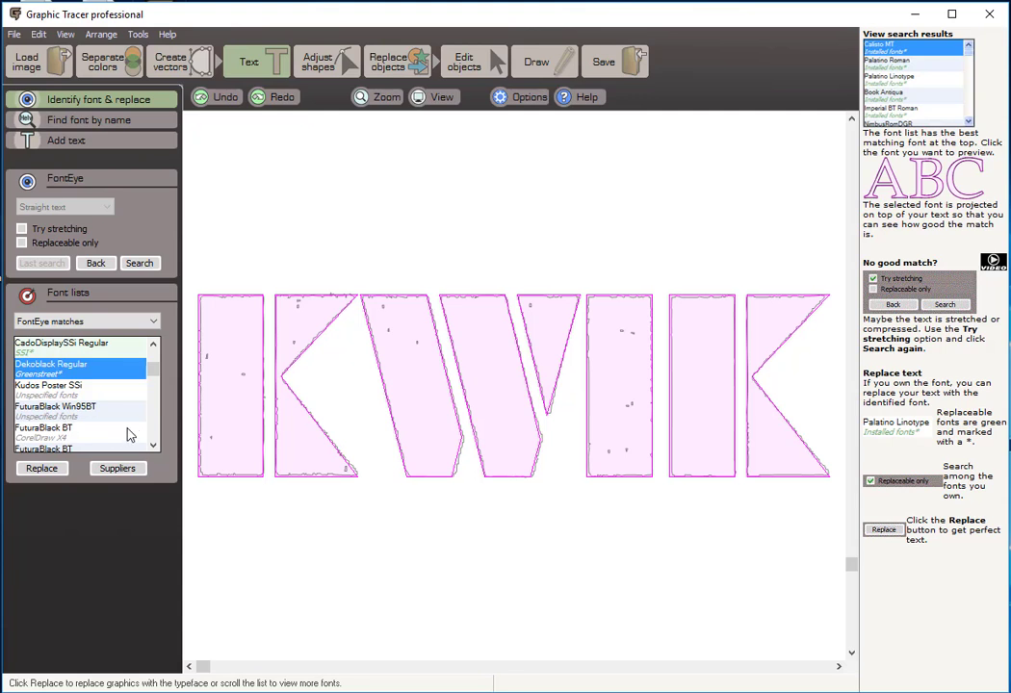
pyautogui.click(154, 448)
pyautogui.click(153, 448)
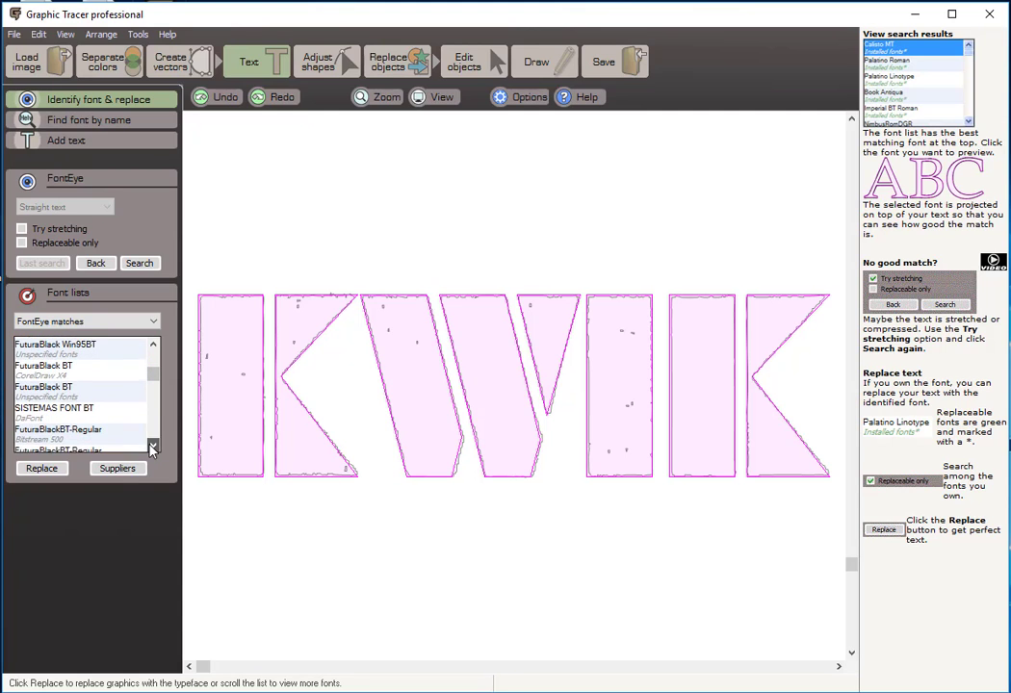
pyautogui.click(152, 446)
pyautogui.click(152, 446)
pyautogui.click(152, 447)
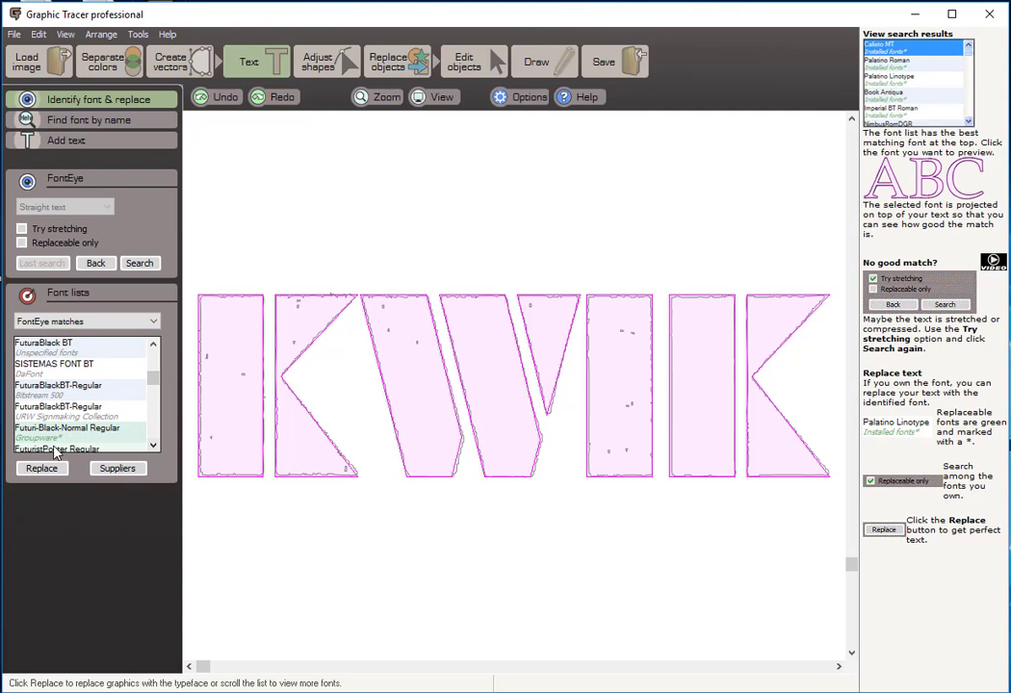
pyautogui.click(153, 447)
pyautogui.click(153, 447)
pyautogui.click(152, 447)
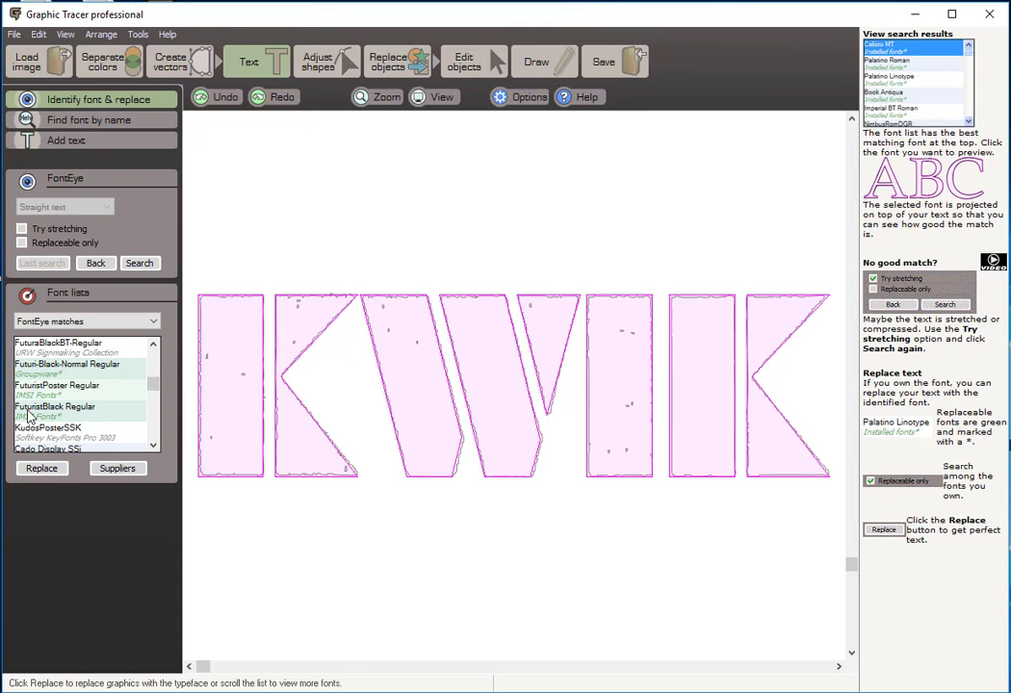
pyautogui.click(152, 447)
pyautogui.click(152, 447)
pyautogui.click(152, 447)
pyautogui.click(152, 447)
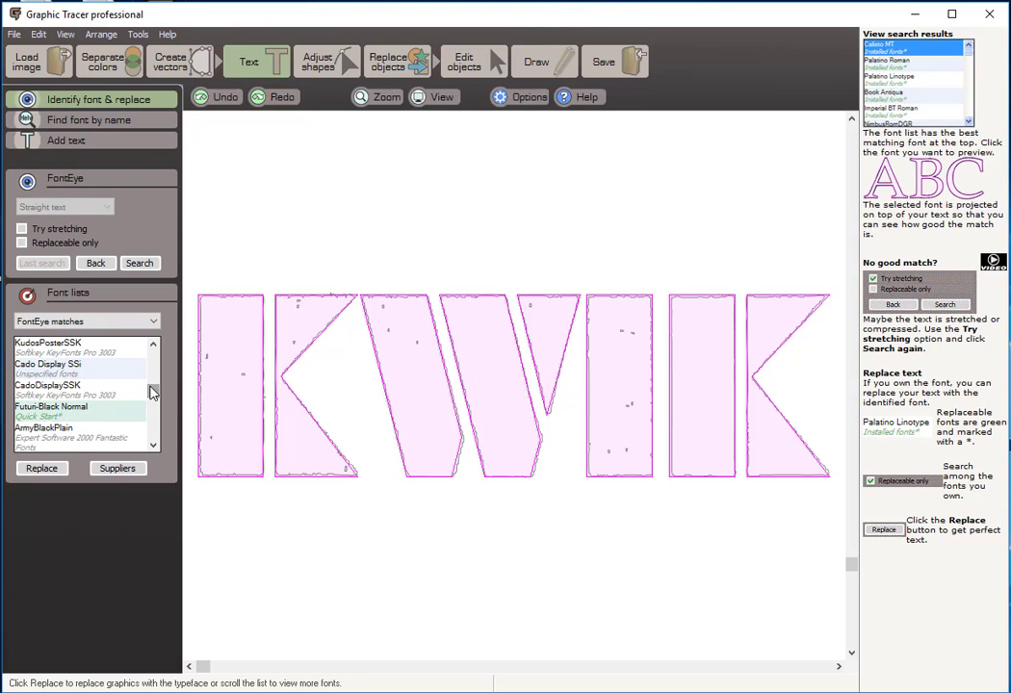
# Step: Preview CadoDisplaySSK and Futuri-Black Normal, then settle on FAYVILA Regular
pyautogui.click(69, 390)
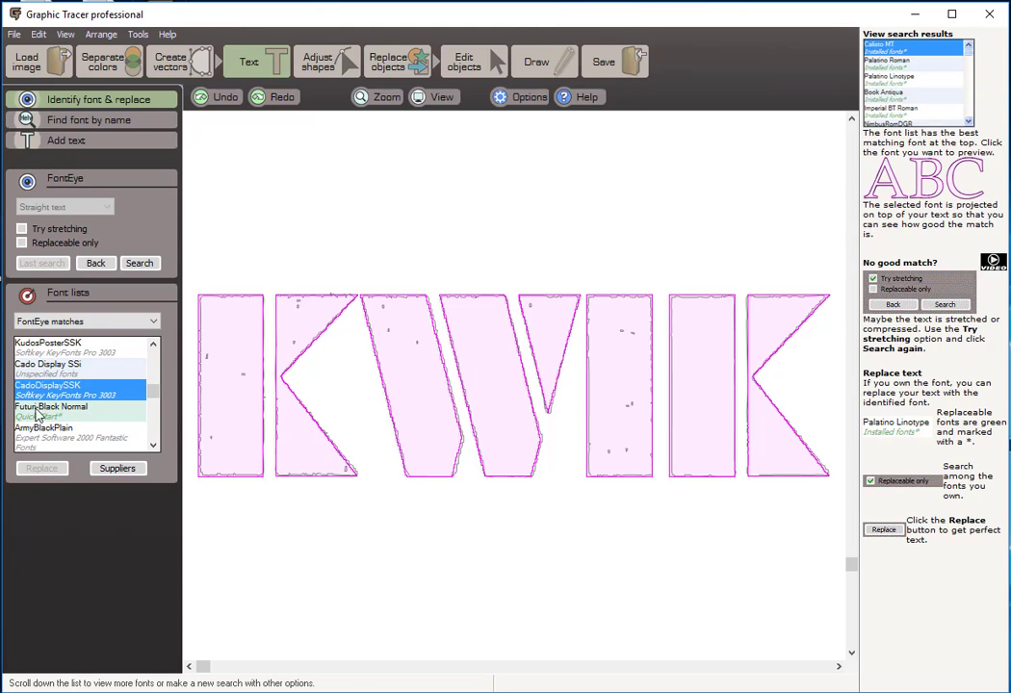
pyautogui.click(51, 414)
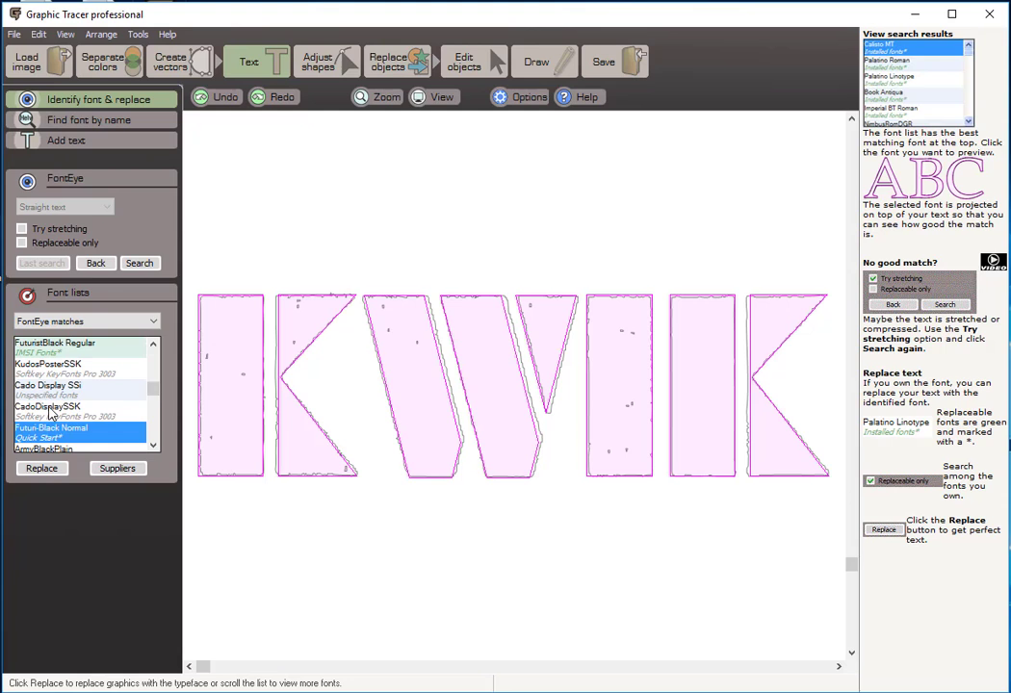
pyautogui.moveTo(153, 390); pyautogui.dragTo(154, 352)
pyautogui.click(48, 347)
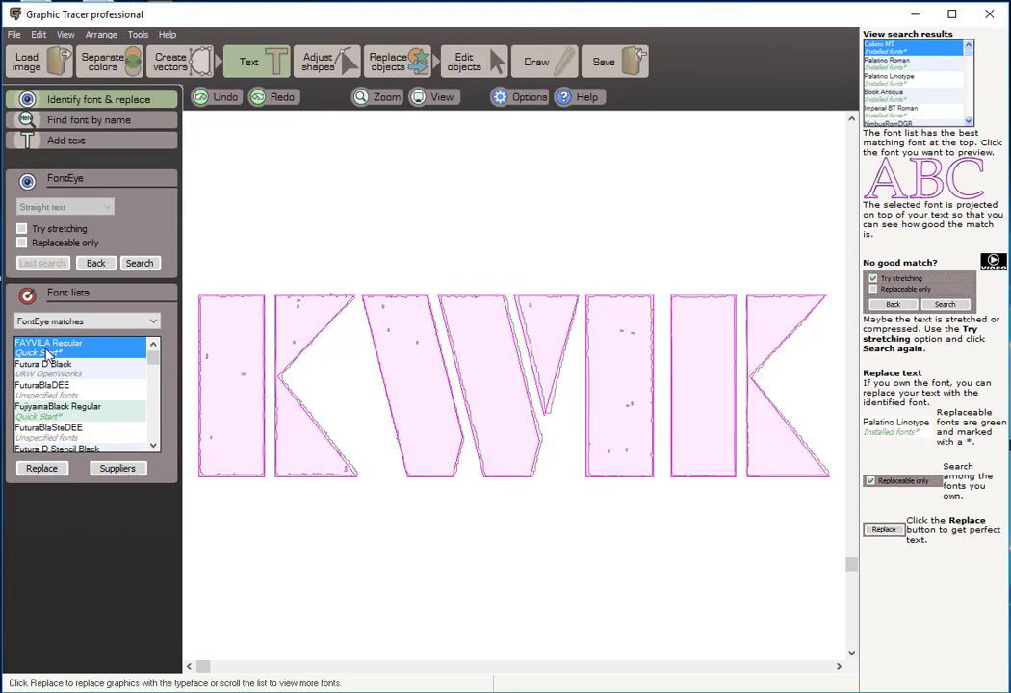
pyautogui.click(42, 469)
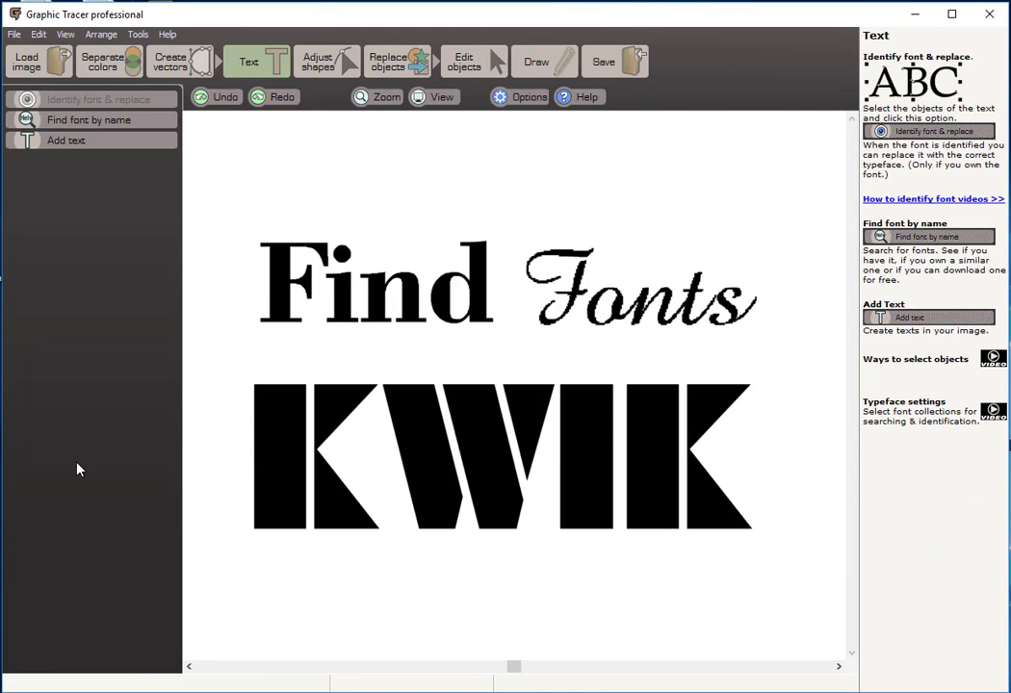
pyautogui.scroll(2, 515, 388)
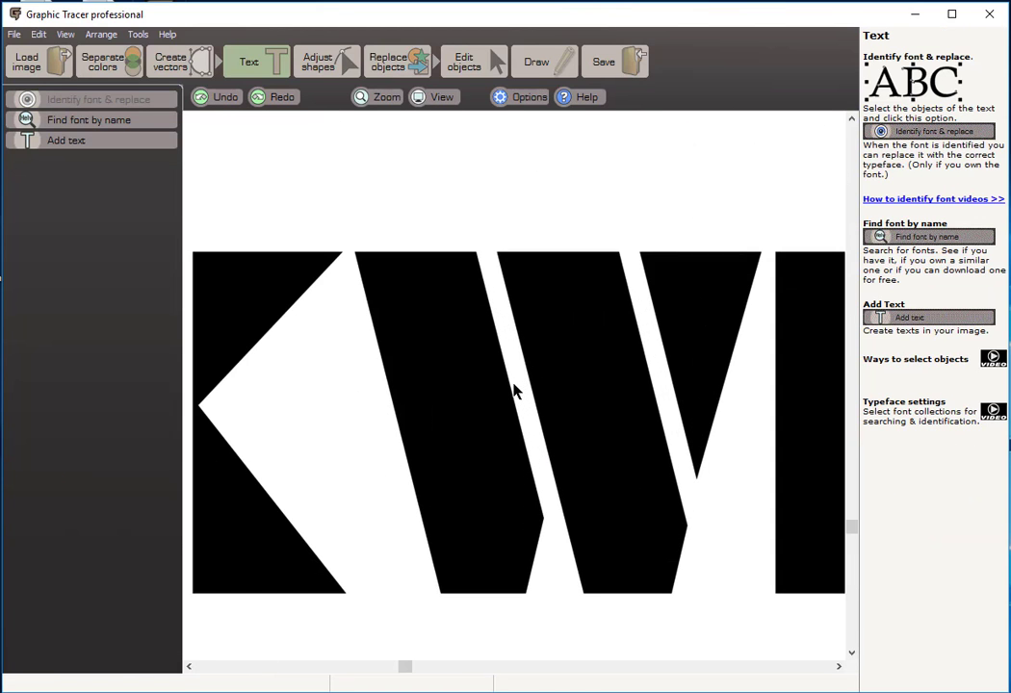
pyautogui.scroll(-3, 514, 388)
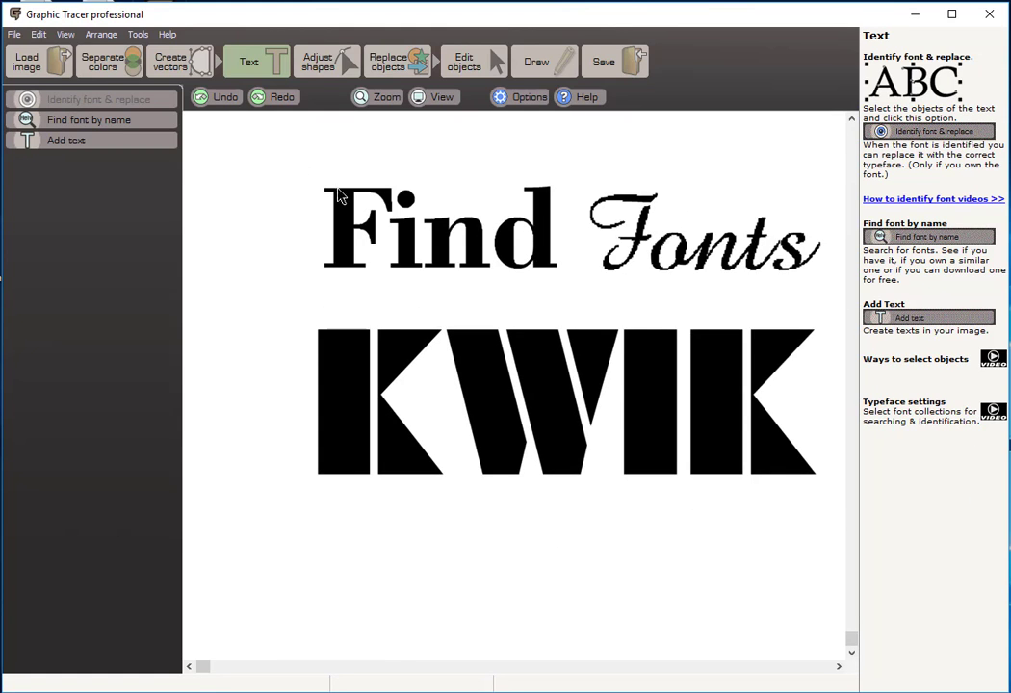
pyautogui.click(213, 101)
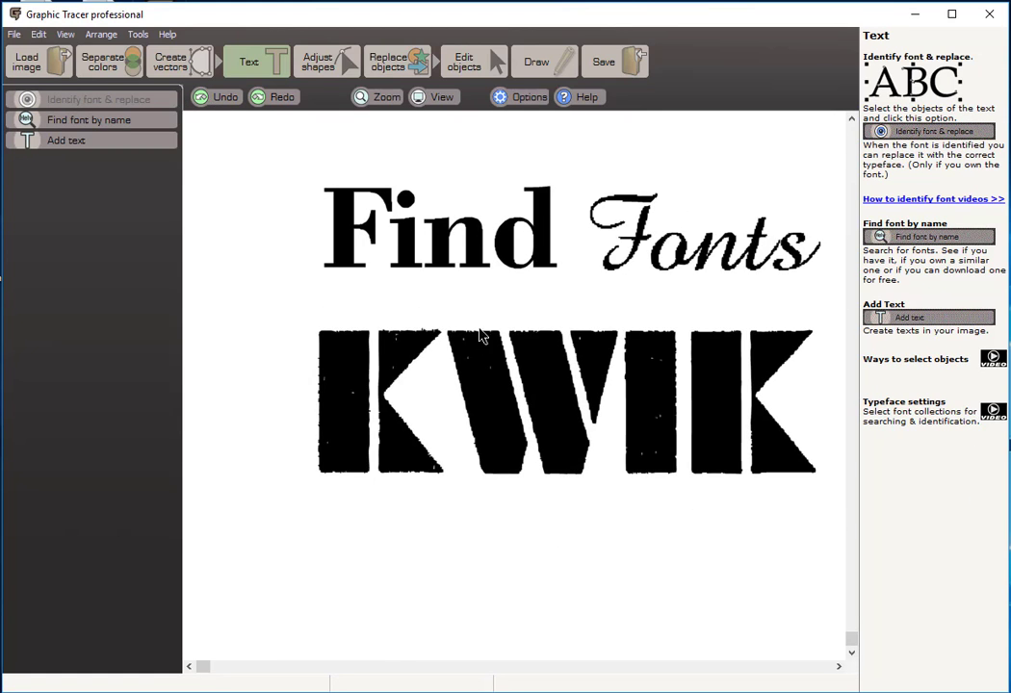
pyautogui.scroll(2, 515, 388)
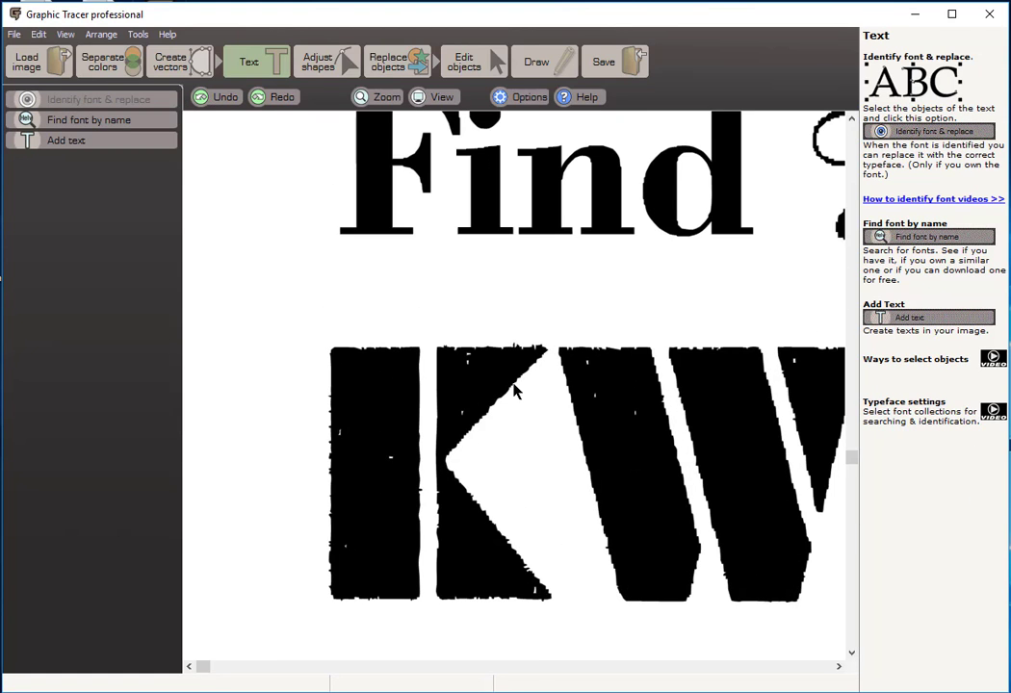
pyautogui.click(281, 98)
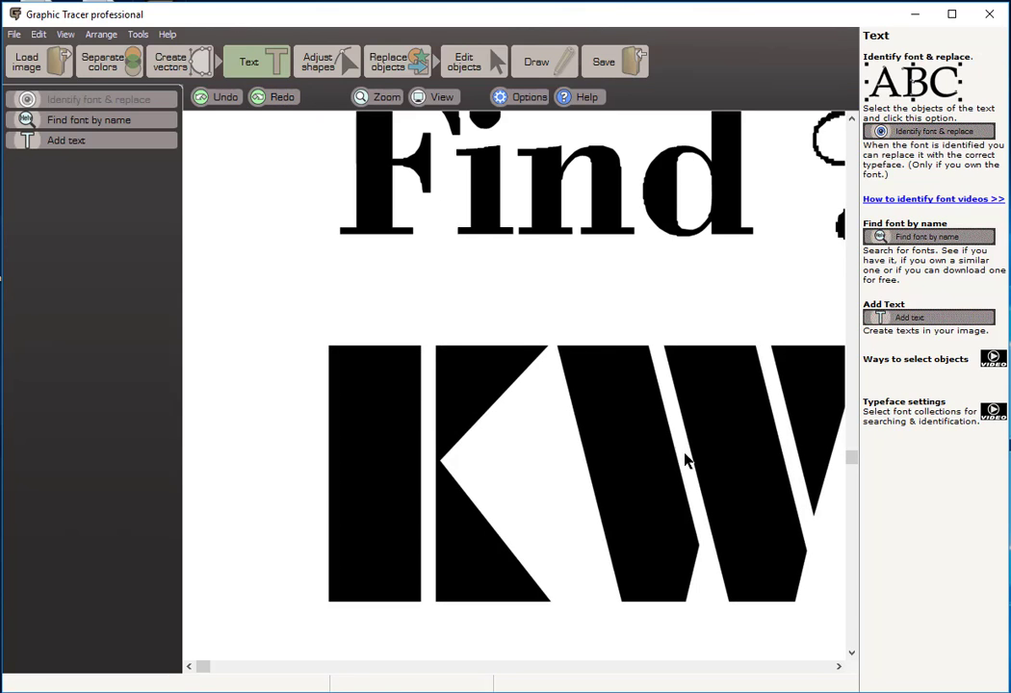
pyautogui.scroll(2, 786, 492)
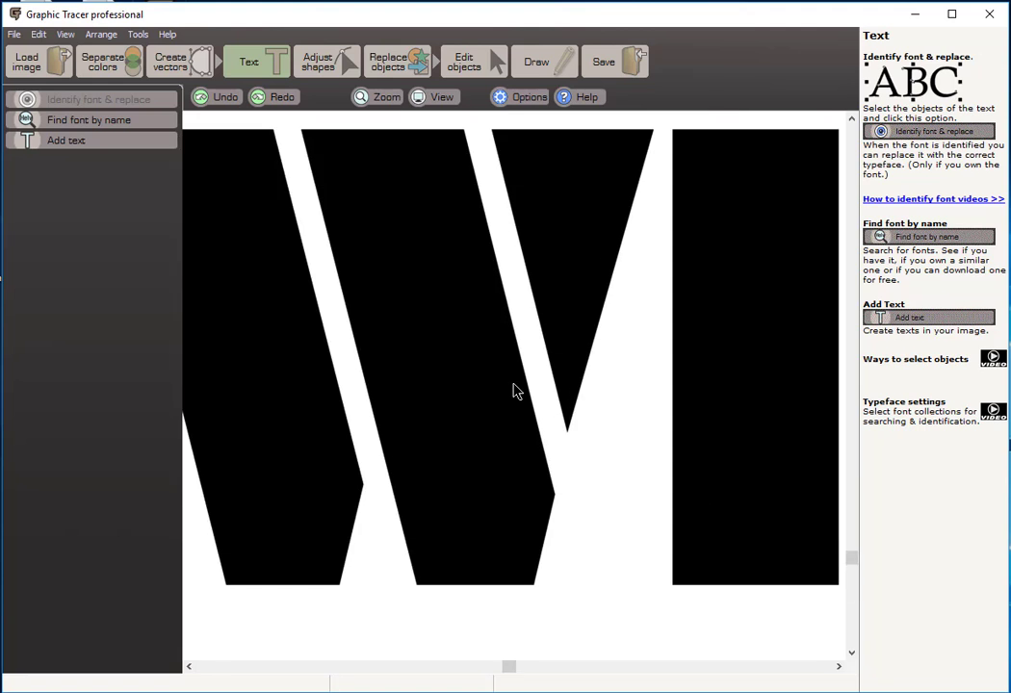
pyautogui.scroll(-3, 514, 390)
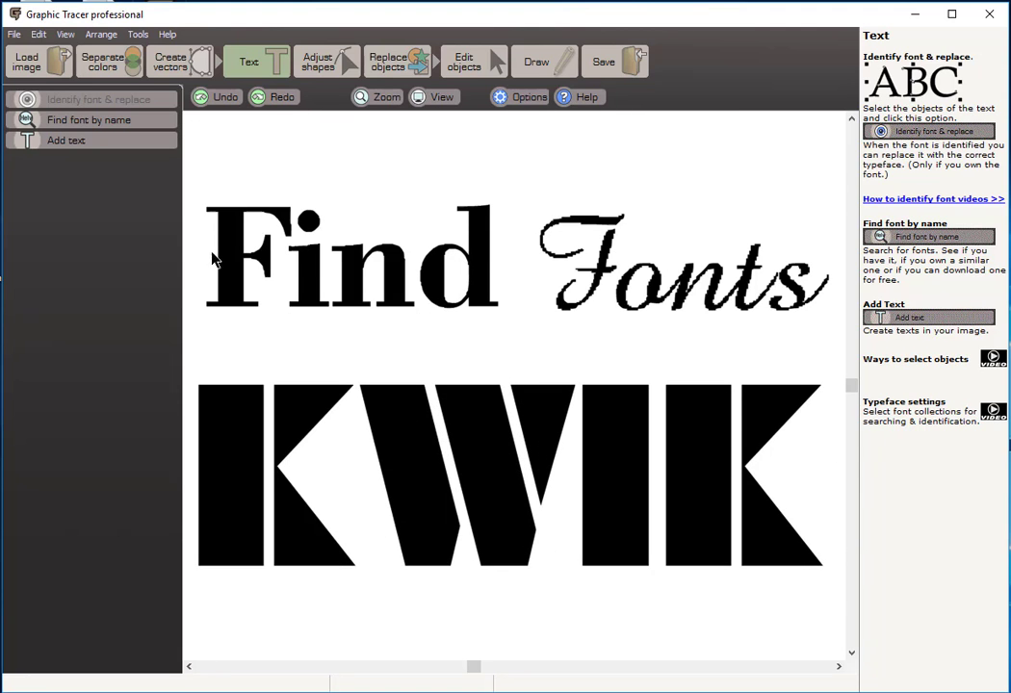
# Step: Select Find, split it into letters as straight text, and correct the misread letter labels
pyautogui.moveTo(194, 180); pyautogui.dragTo(519, 349)
pyautogui.scroll(2, 518, 366)
pyautogui.scroll(-1, 355, 287)
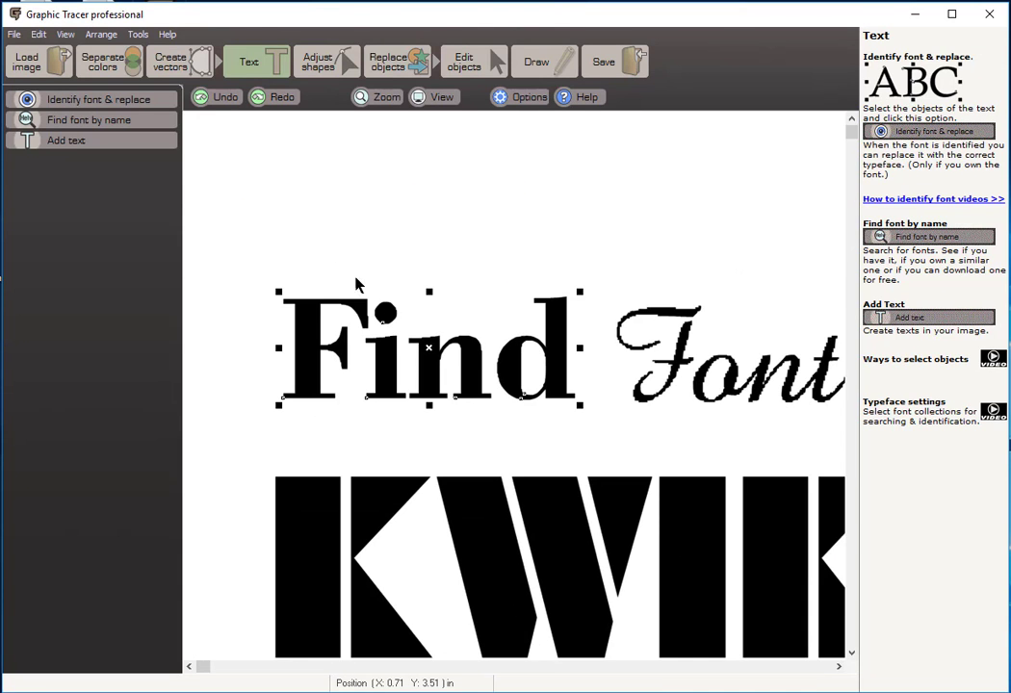
pyautogui.click(148, 101)
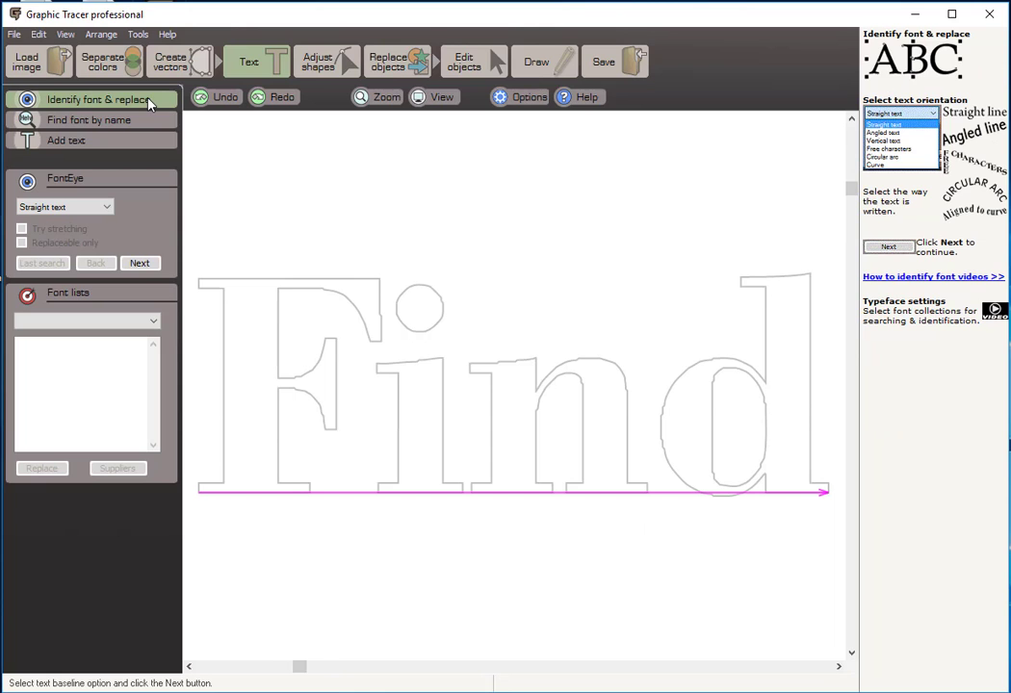
pyautogui.click(140, 263)
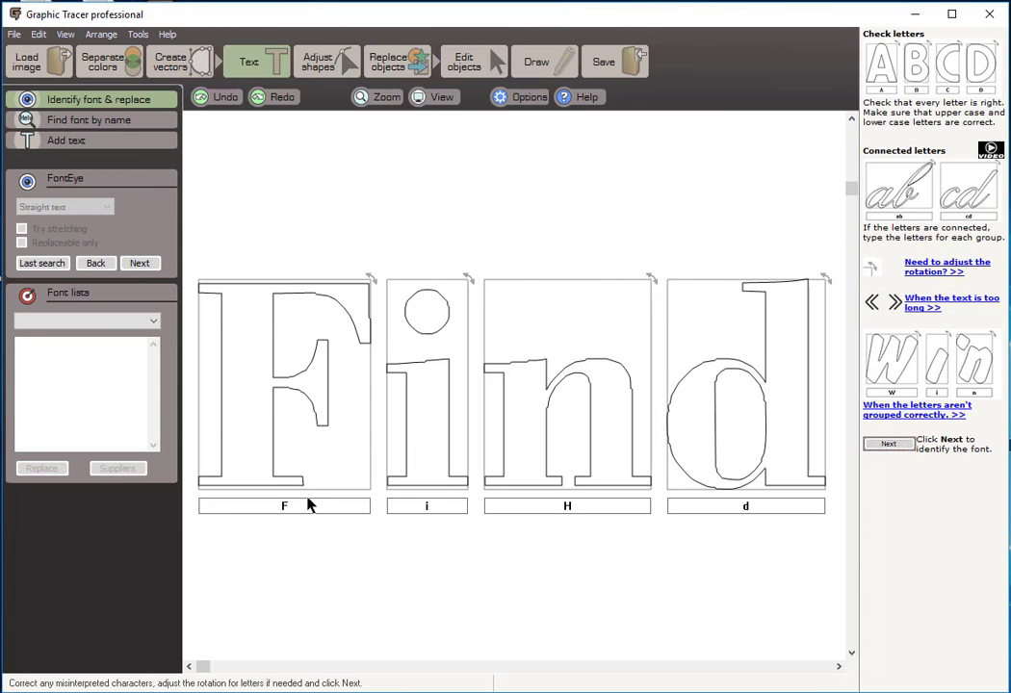
pyautogui.moveTo(583, 515); pyautogui.dragTo(515, 508)
pyautogui.moveTo(763, 512); pyautogui.dragTo(689, 506)
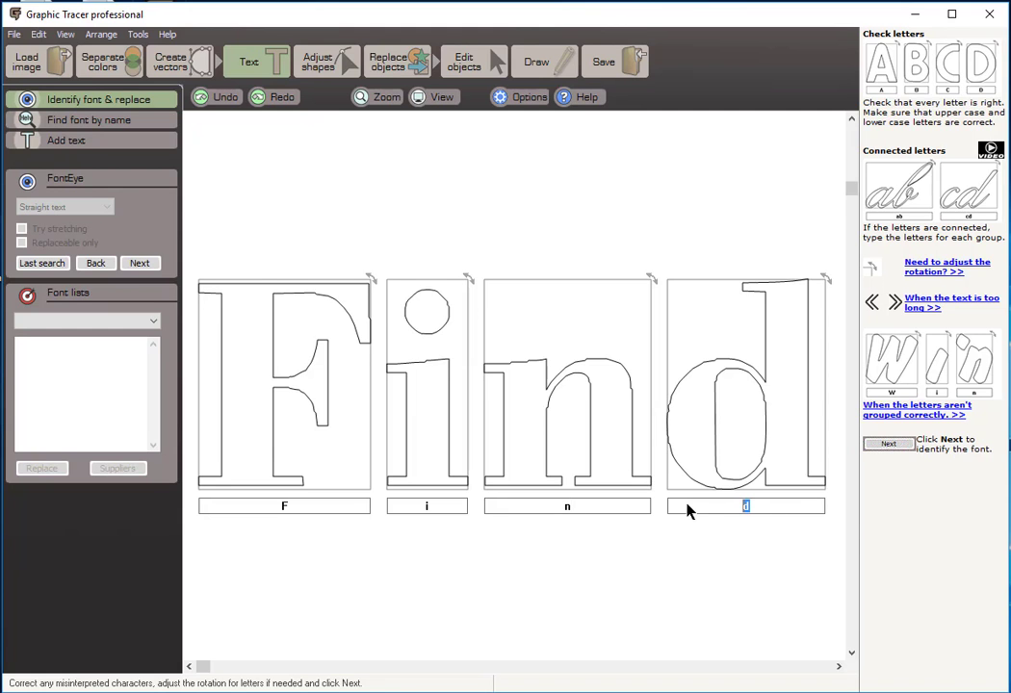
# Step: Search matching fonts and replace Find with Bodoni Bd BT Bold text
pyautogui.click(140, 264)
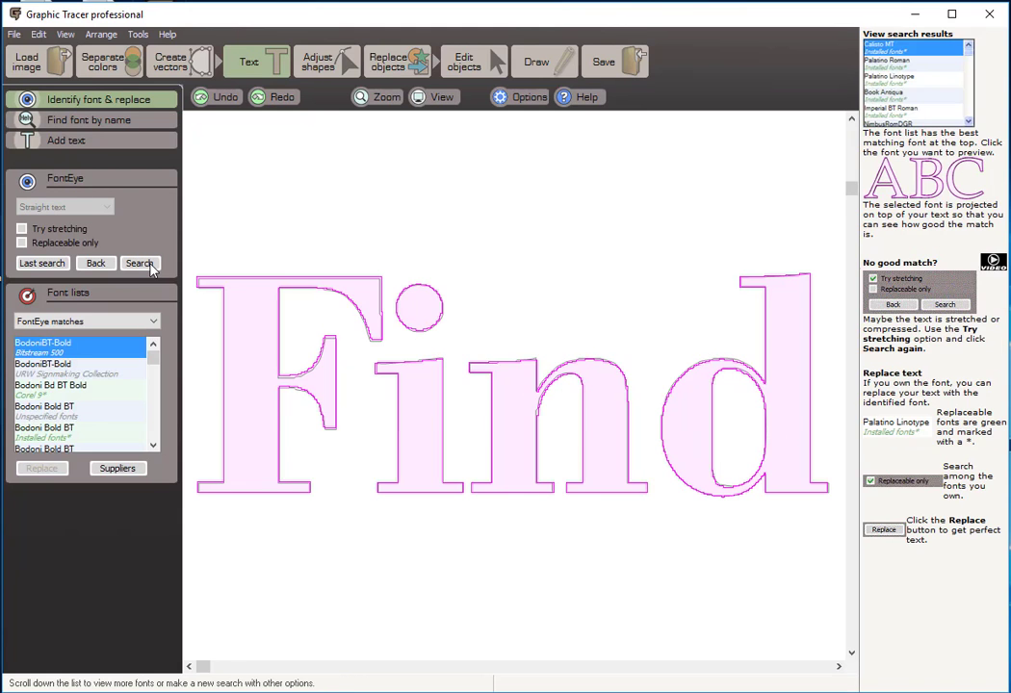
pyautogui.click(48, 354)
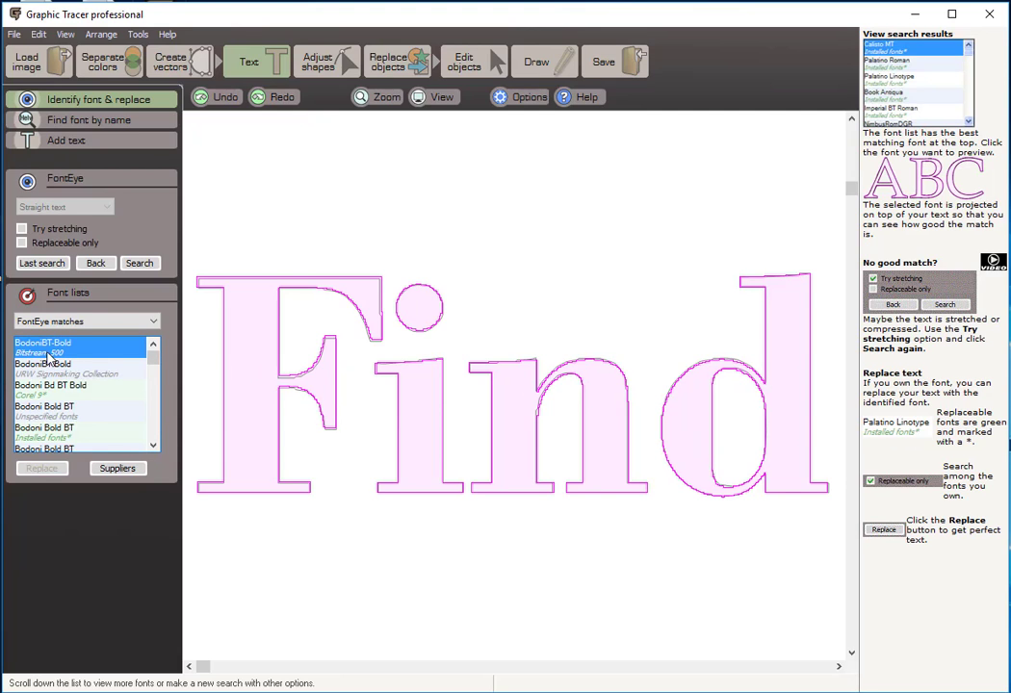
pyautogui.click(24, 391)
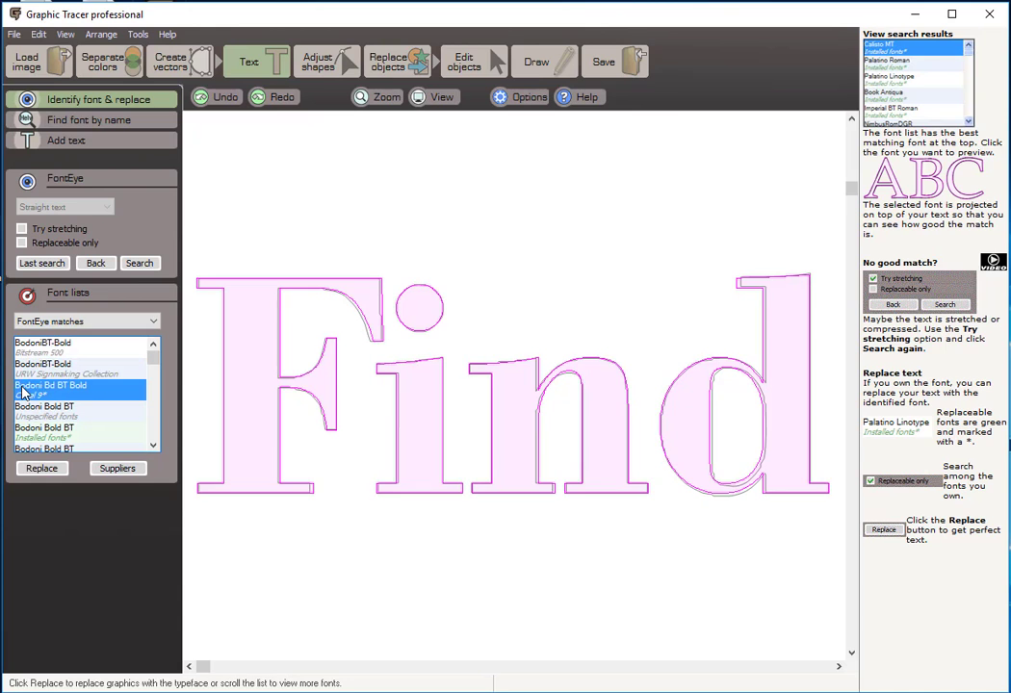
pyautogui.click(42, 469)
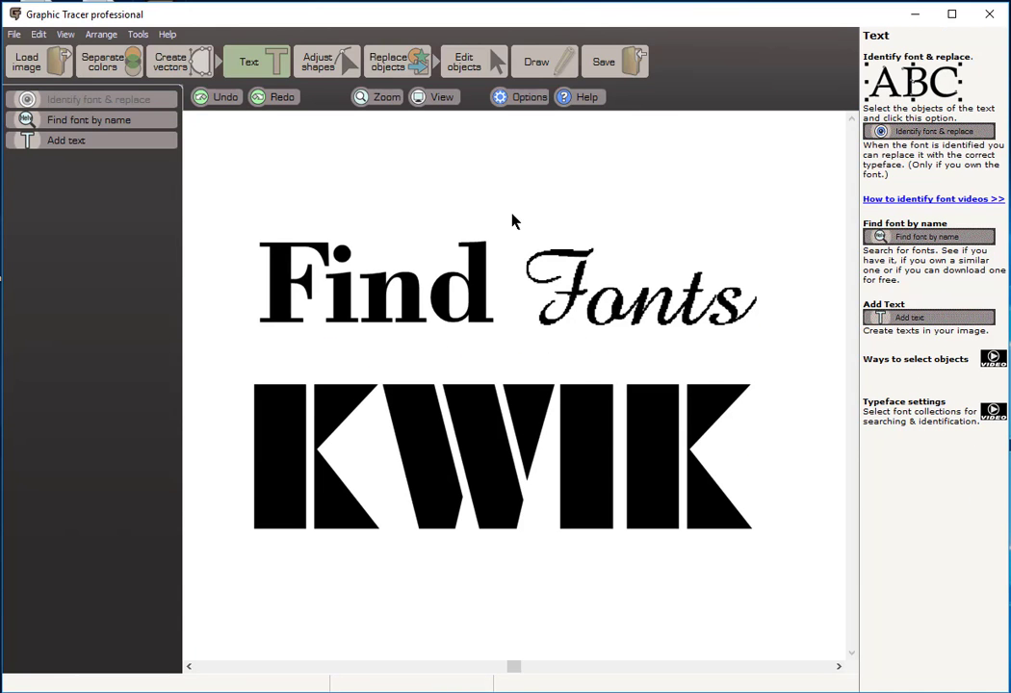
# Step: Select Fonts, split it into letter groups, and label them F, ont and s
pyautogui.moveTo(512, 223); pyautogui.dragTo(771, 353)
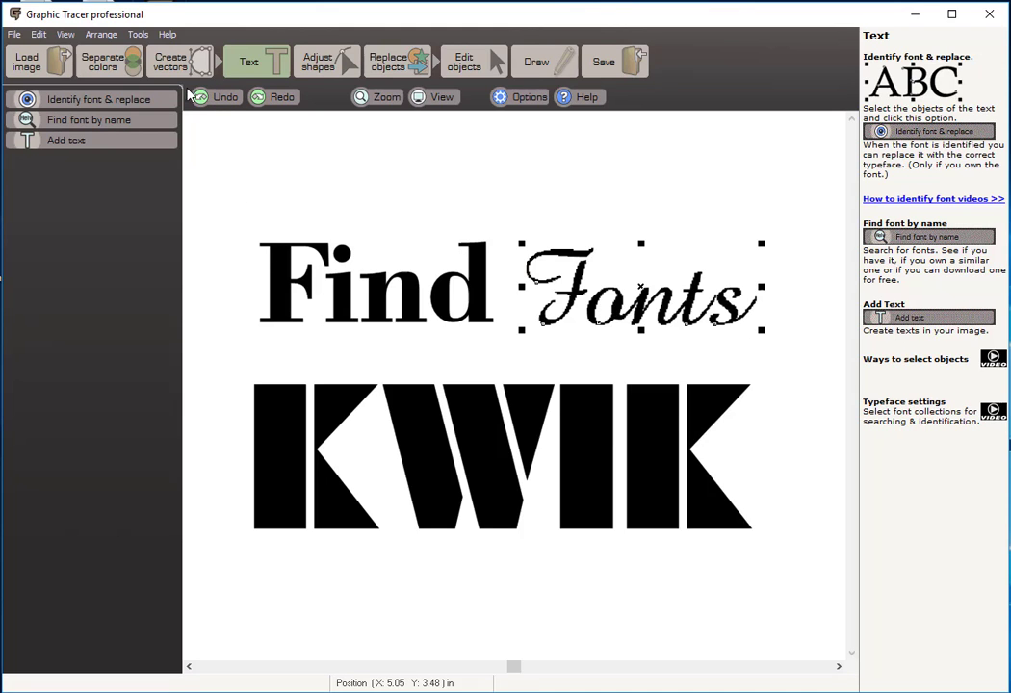
pyautogui.click(151, 102)
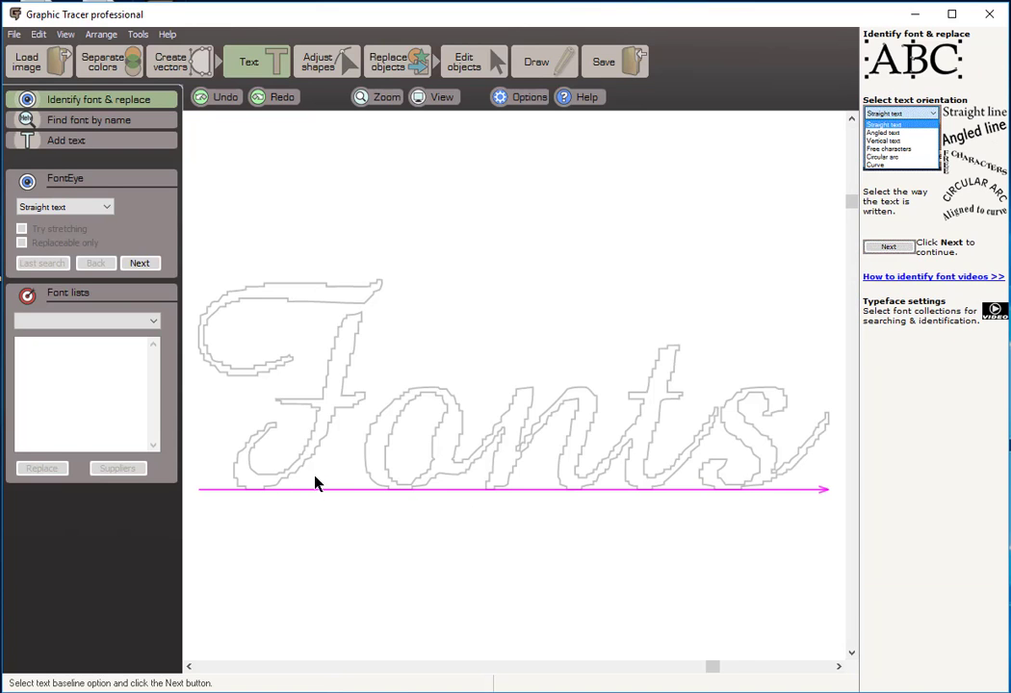
pyautogui.click(138, 263)
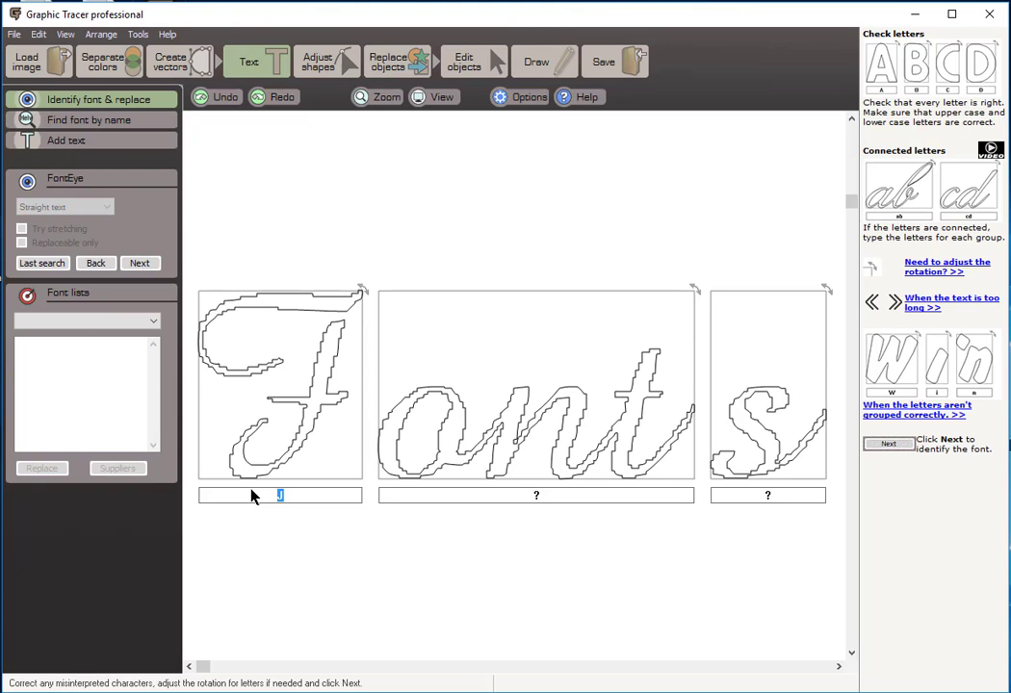
pyautogui.write('F')
pyautogui.click(534, 496)
pyautogui.click(780, 497)
# Step: Search matching fonts and replace Fonts with Amazone BT Regular text
pyautogui.click(152, 266)
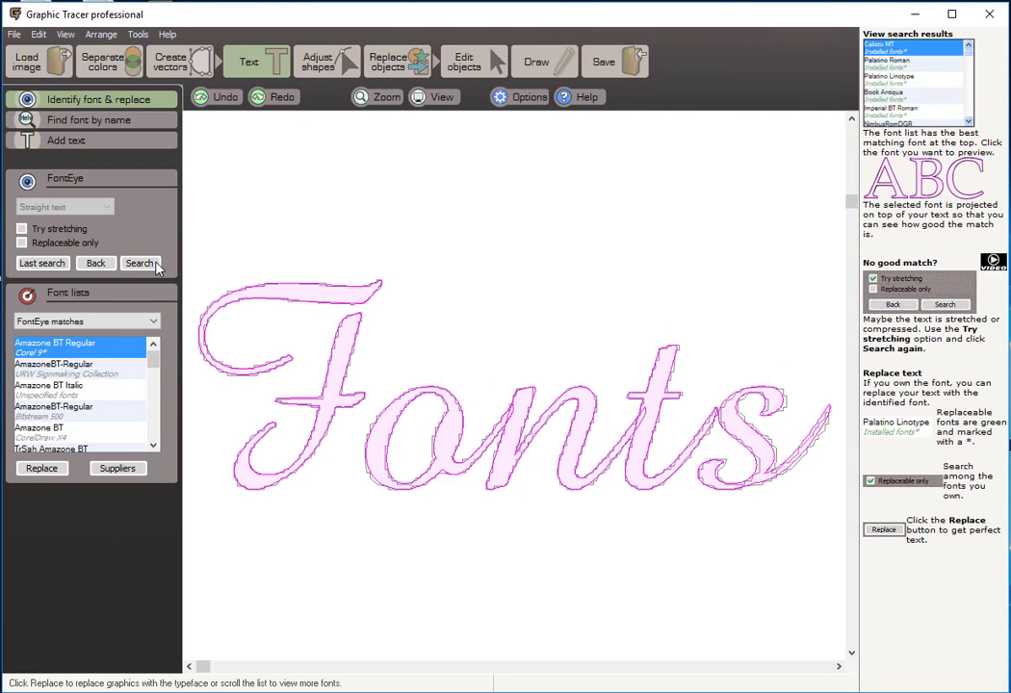
pyautogui.click(39, 354)
pyautogui.click(31, 469)
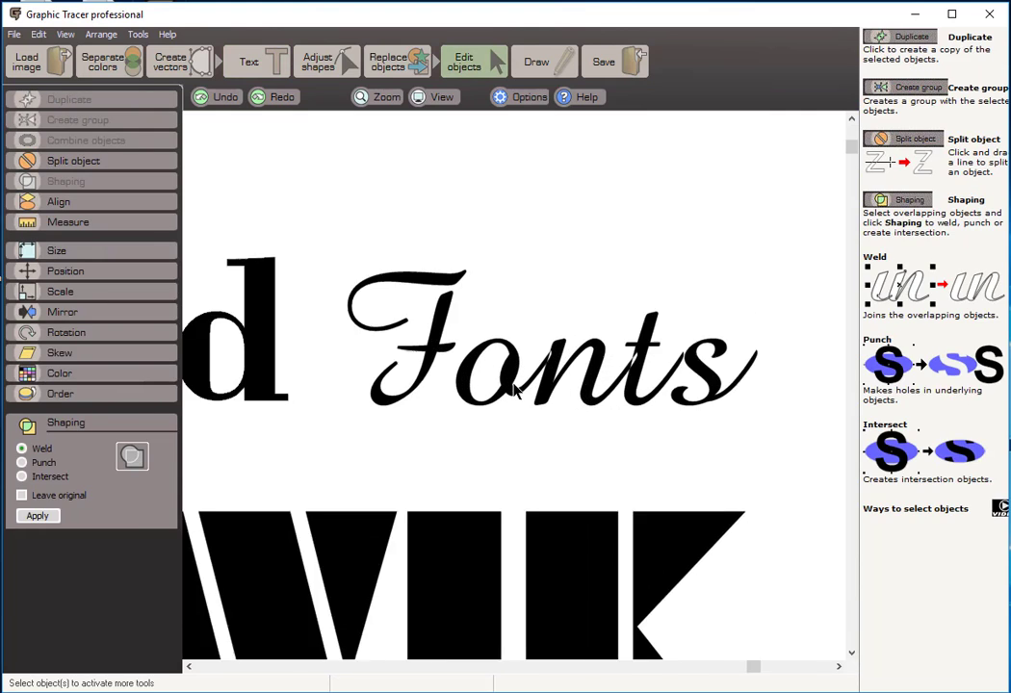
# Step: Weld the overlapping Fonts letters into one shape with Shaping > Weld, then go to Save
pyautogui.scroll(5, 514, 388)
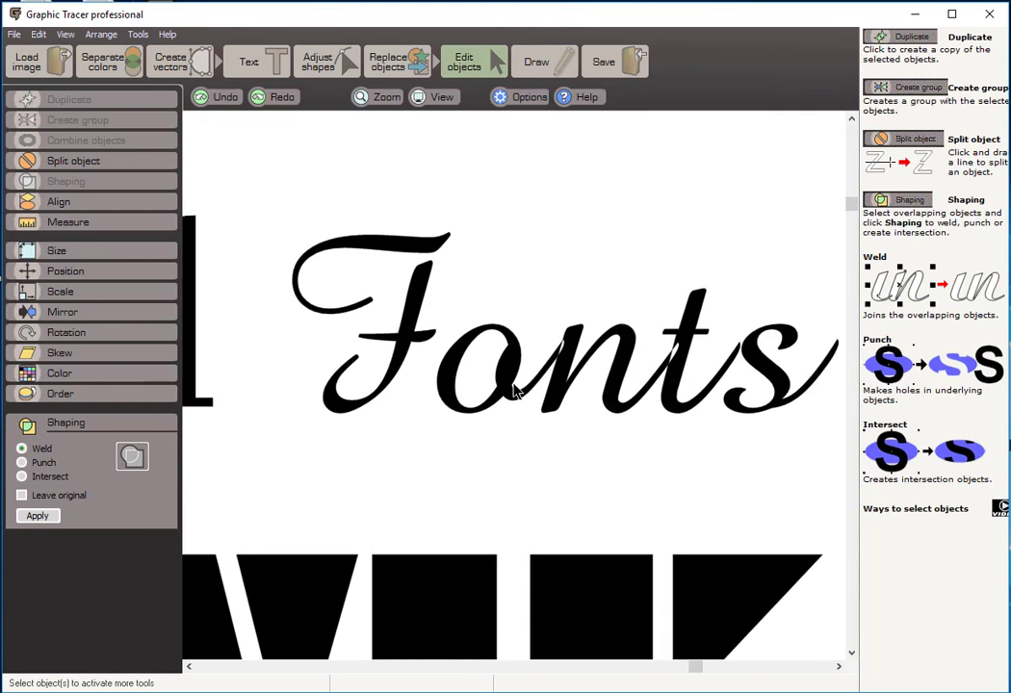
pyautogui.scroll(-3, 622, 326)
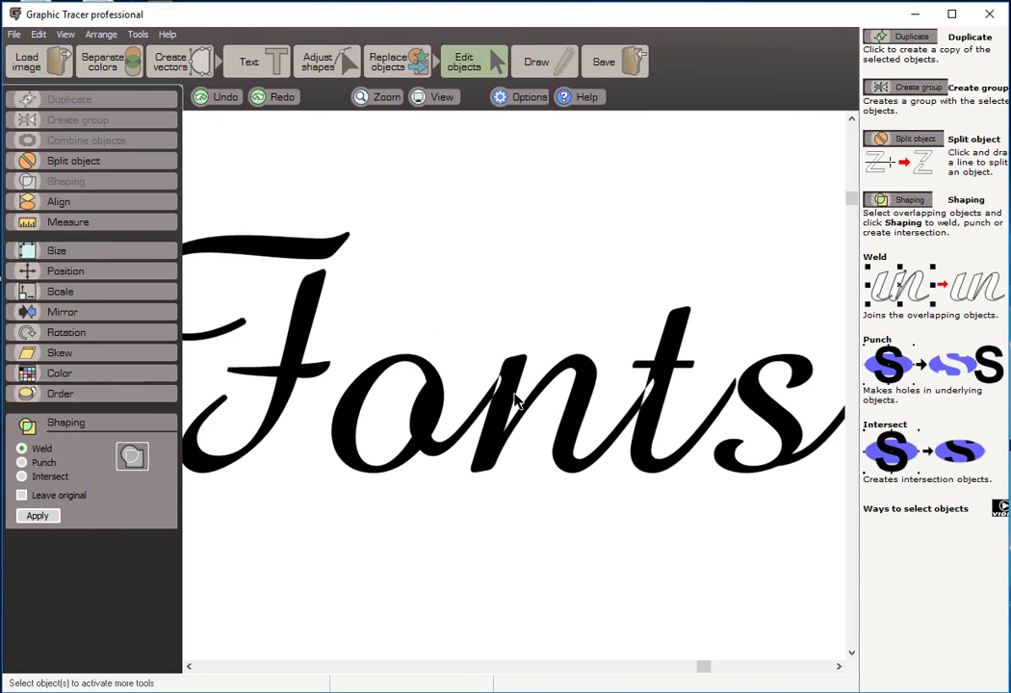
pyautogui.scroll(2, 605, 388)
pyautogui.scroll(-1, 583, 390)
pyautogui.click(583, 384)
pyautogui.scroll(-2, 514, 385)
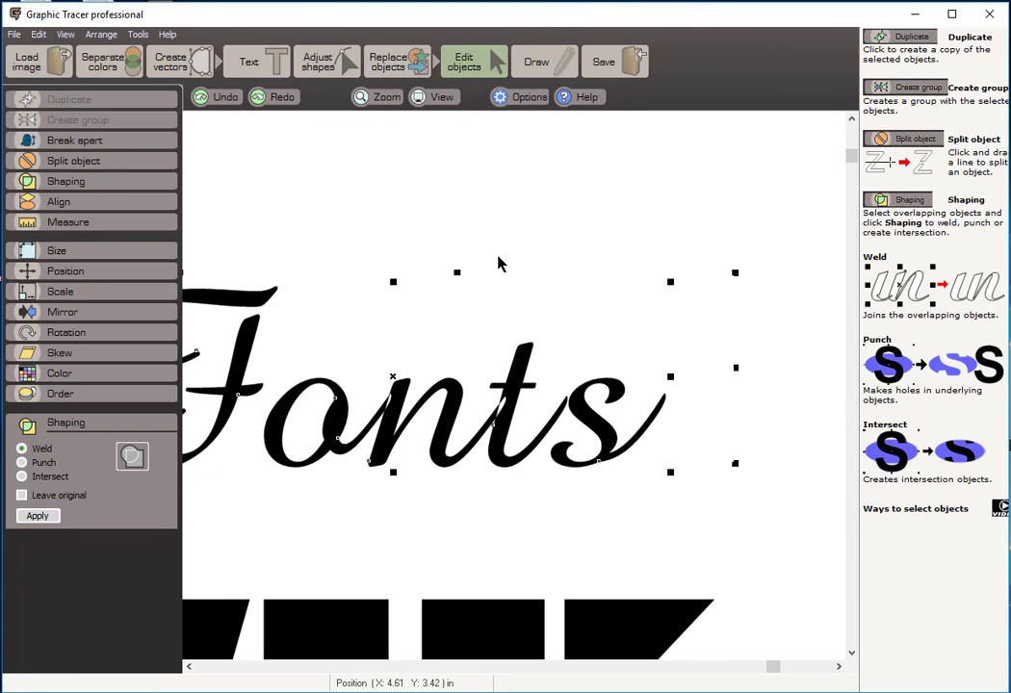
pyautogui.click(39, 517)
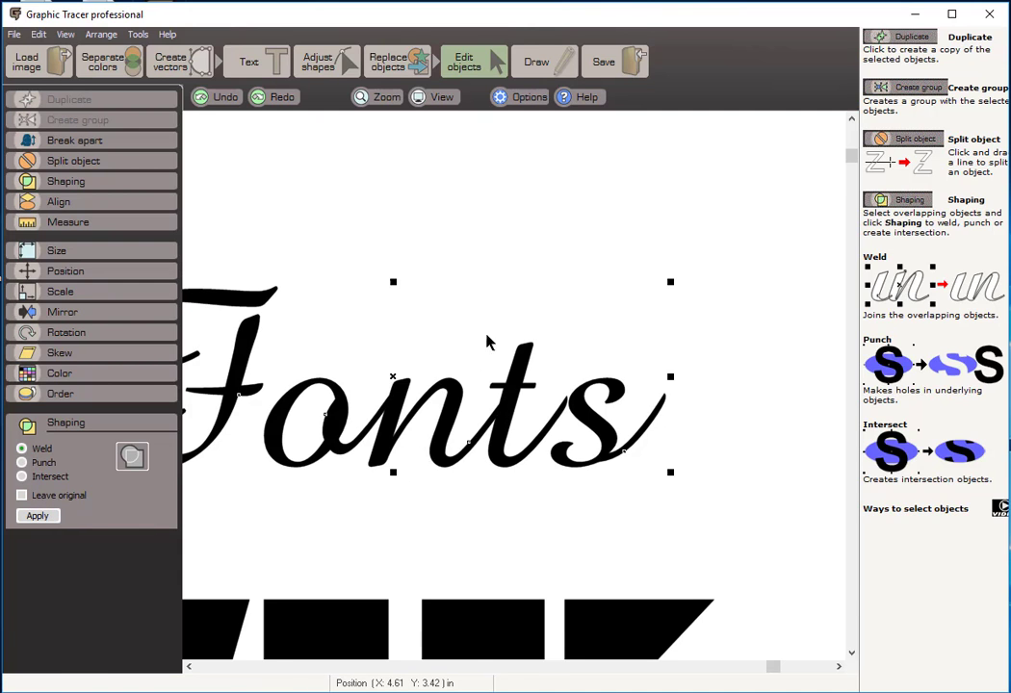
pyautogui.scroll(-2, 513, 390)
pyautogui.scroll(-2, 513, 390)
pyautogui.click(603, 64)
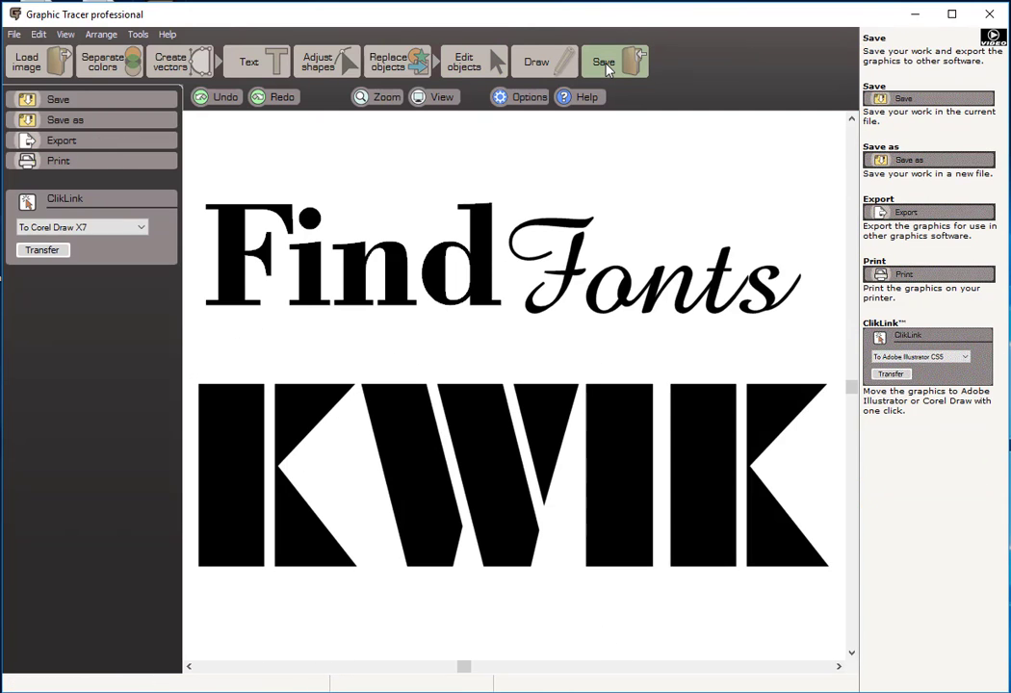
# Step: Transfer the finished artwork into a new CorelDRAW X7 document through ClikLink
pyautogui.click(42, 249)
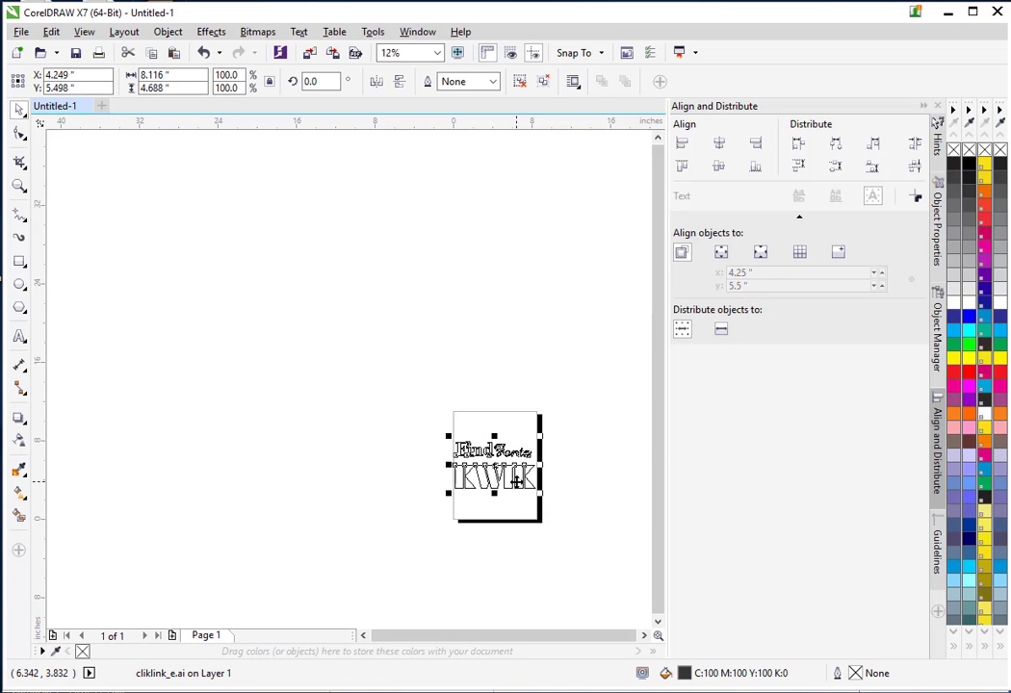
# Step: Switch the CorelDRAW view to Enhanced so the artwork shows filled shapes
pyautogui.scroll(3, 516, 481)
pyautogui.scroll(-1, 516, 480)
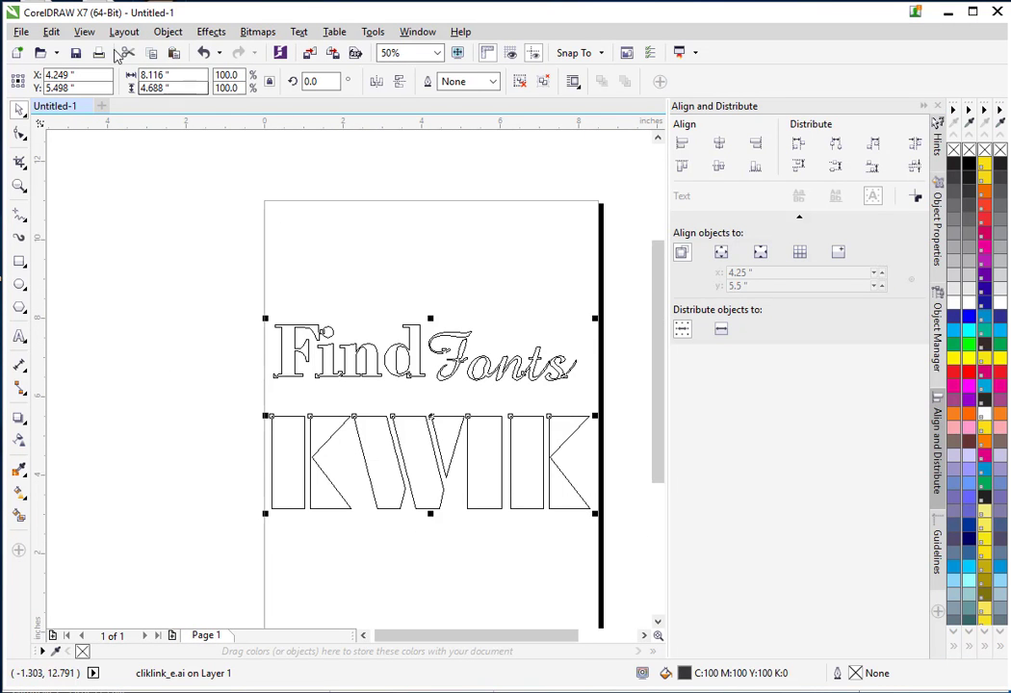
pyautogui.click(82, 32)
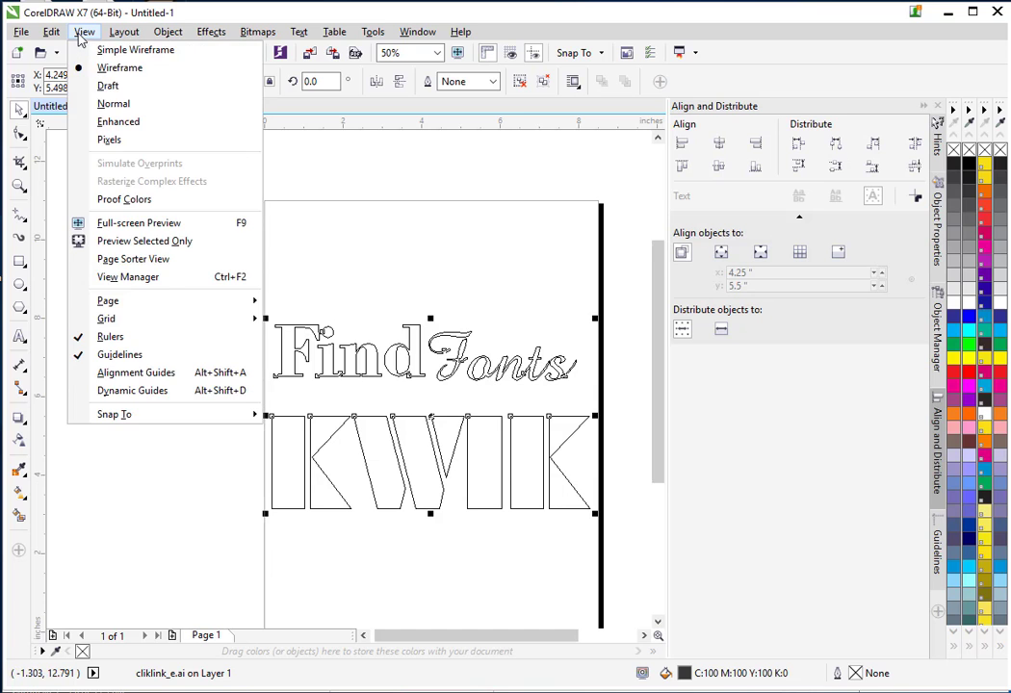
pyautogui.click(123, 122)
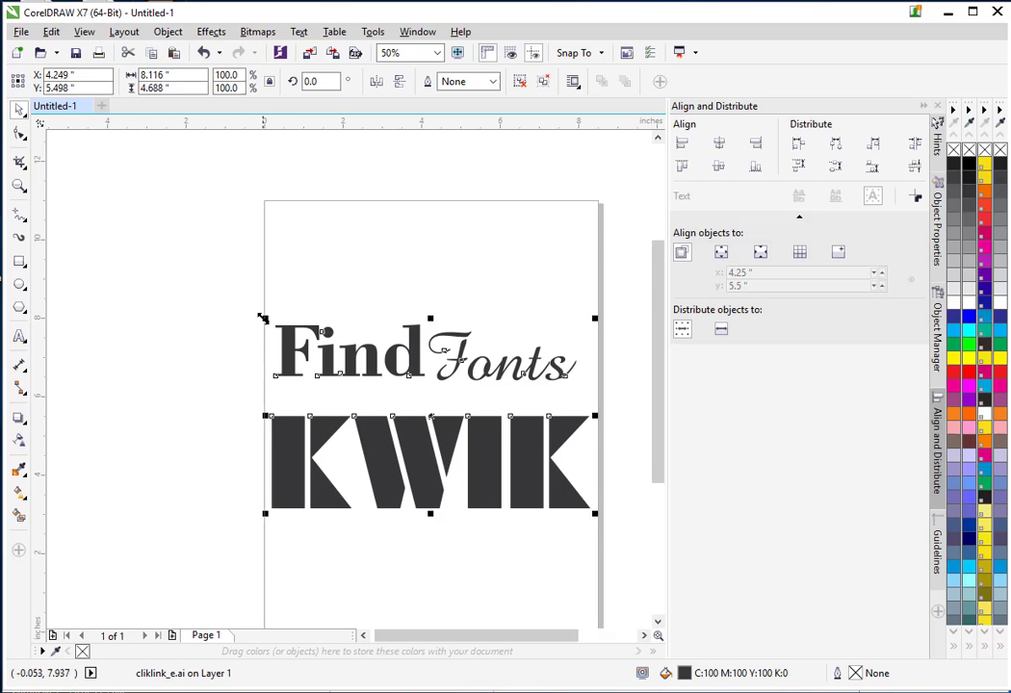
# Step: Scale the Find Fonts KWIK artwork to 188.2% (15.277 x 8.824 inches) and reselect it as one group
pyautogui.moveTo(264, 317); pyautogui.dragTo(38, 72)
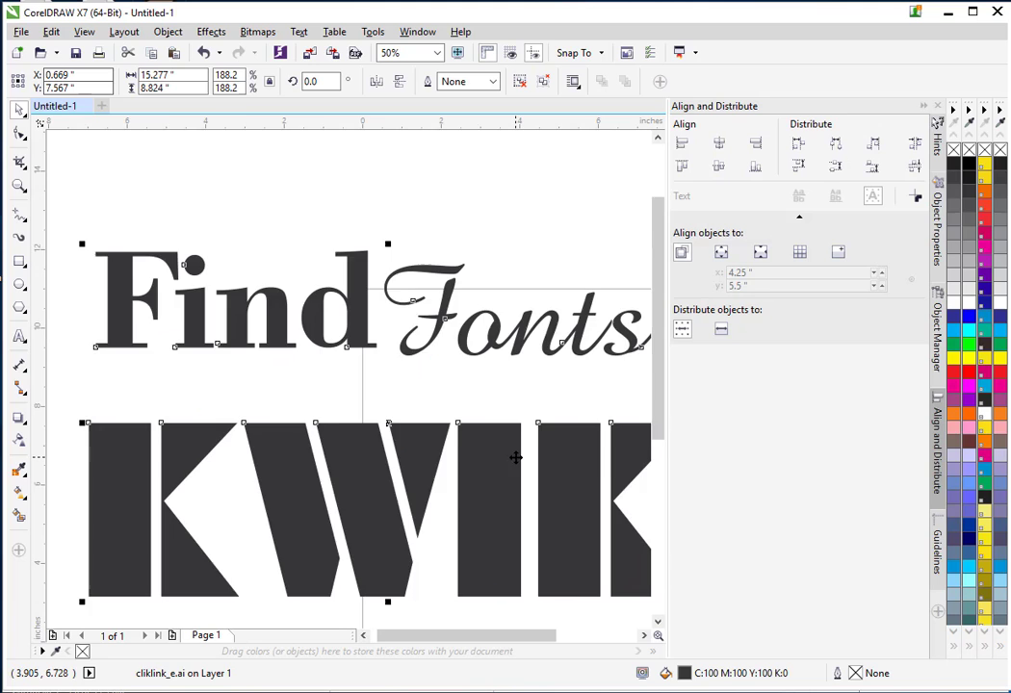
pyautogui.scroll(-4, 517, 458)
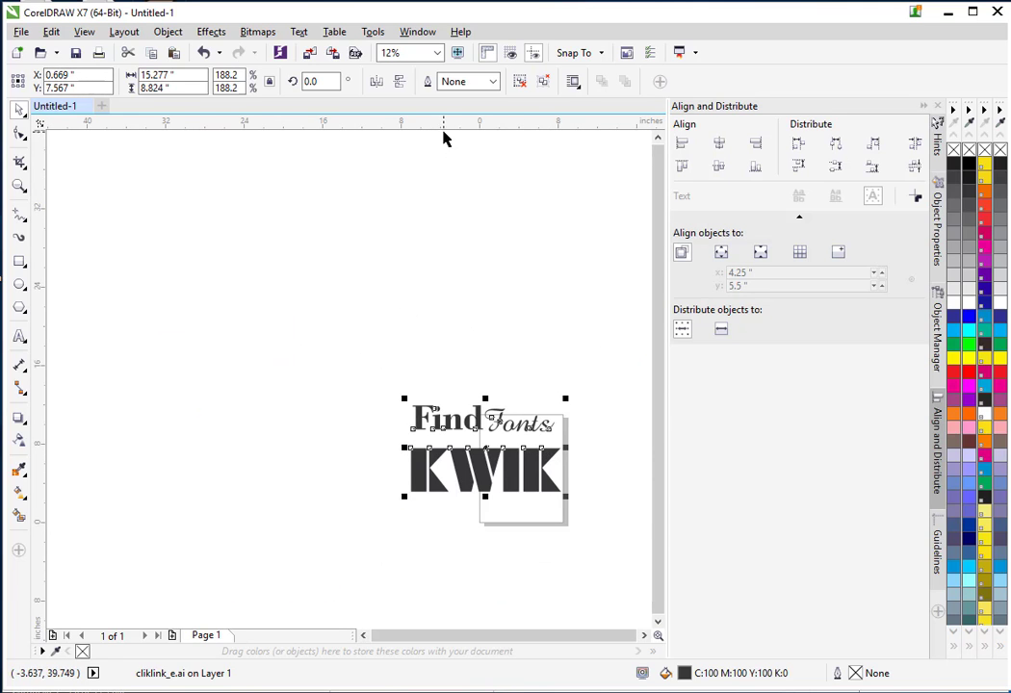
pyautogui.click(520, 84)
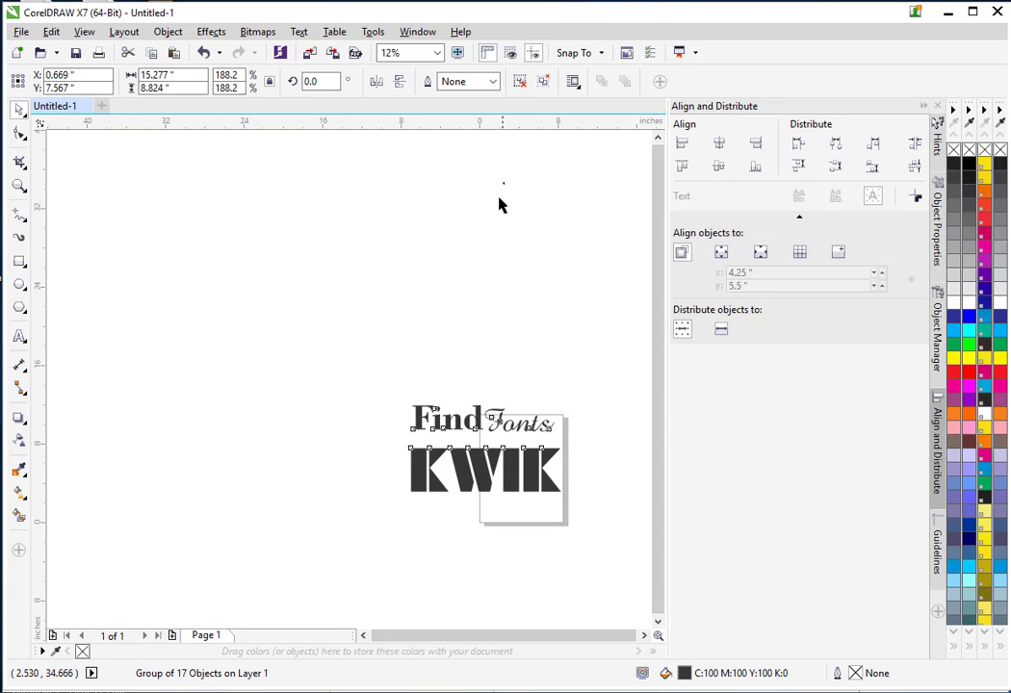
pyautogui.click(485, 383)
pyautogui.click(464, 425)
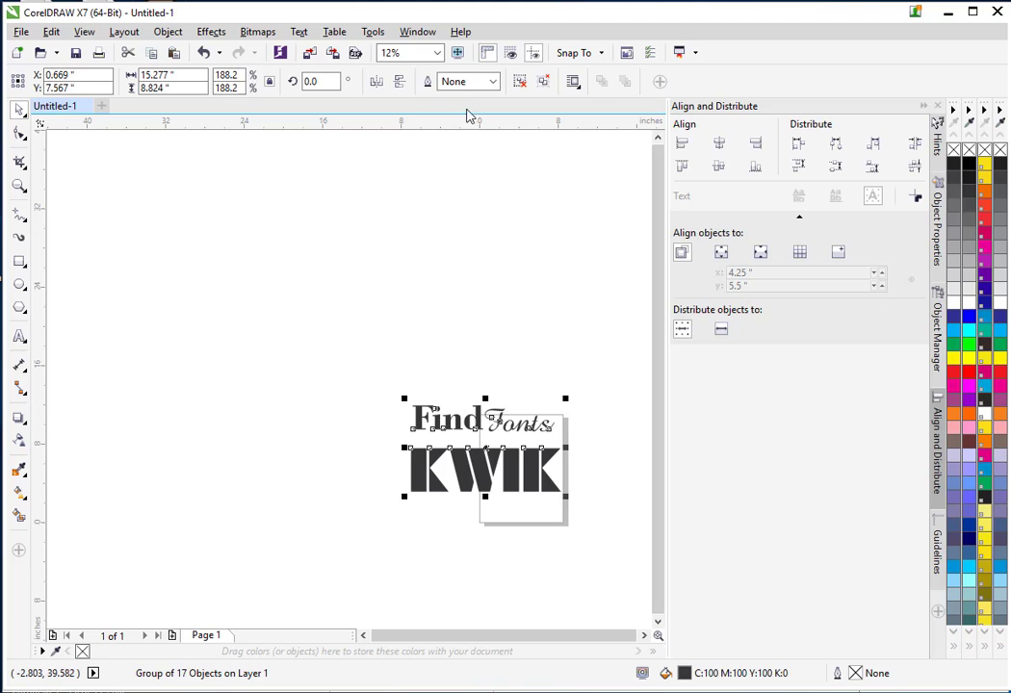
# Step: Ungroup the artwork, group the eight KWIK letters, and move them down-left below Fonts
pyautogui.click(521, 82)
pyautogui.click(399, 336)
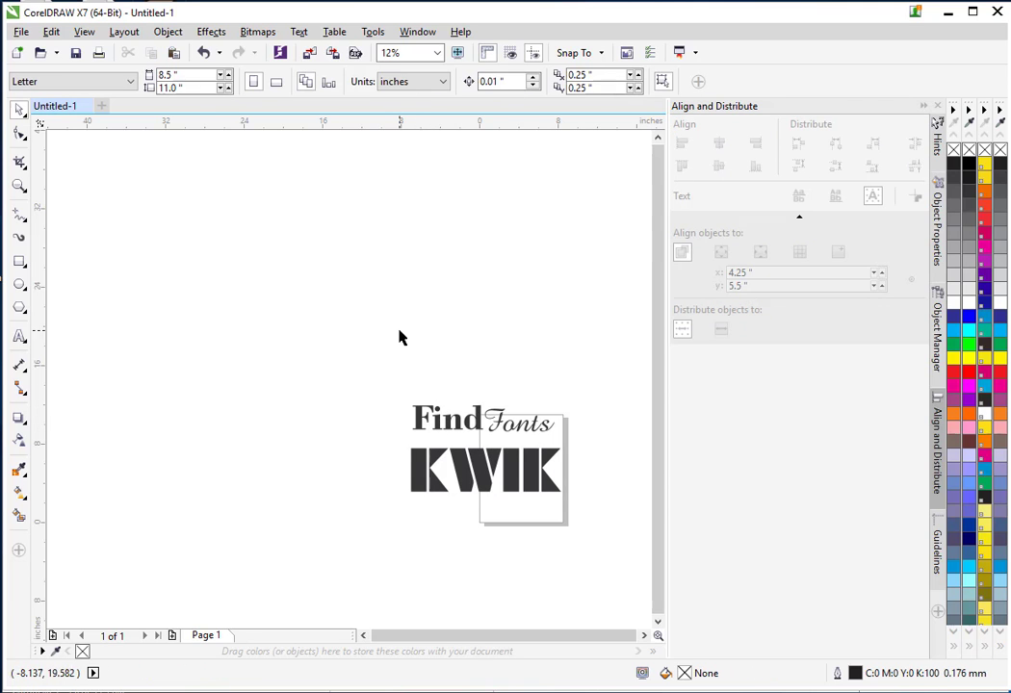
pyautogui.moveTo(400, 336); pyautogui.dragTo(497, 369)
pyautogui.moveTo(368, 436); pyautogui.dragTo(587, 544)
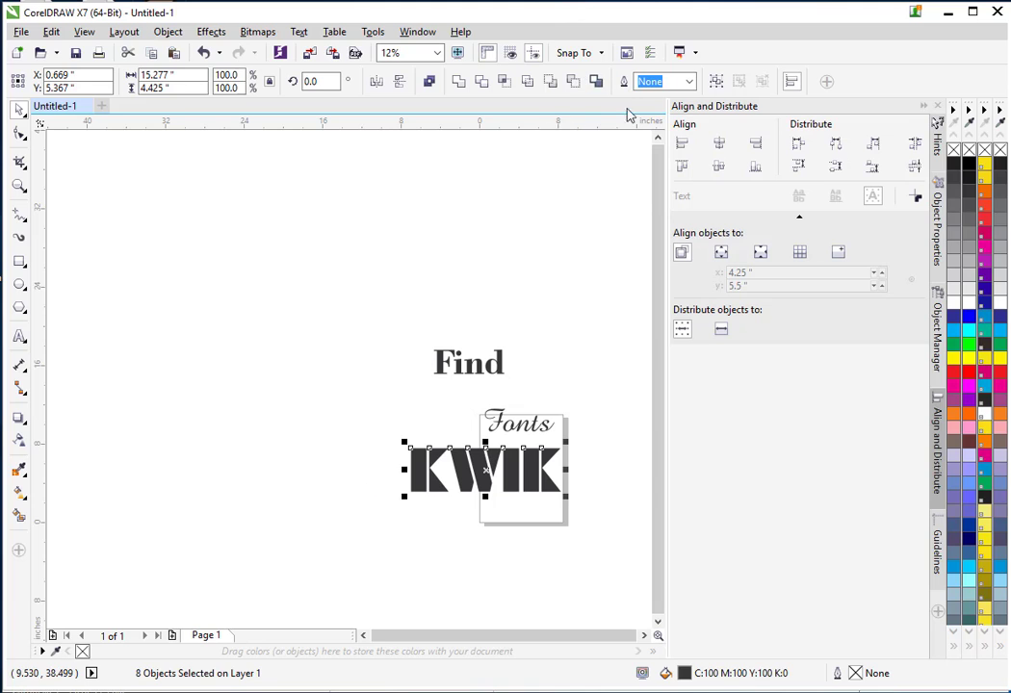
pyautogui.click(716, 81)
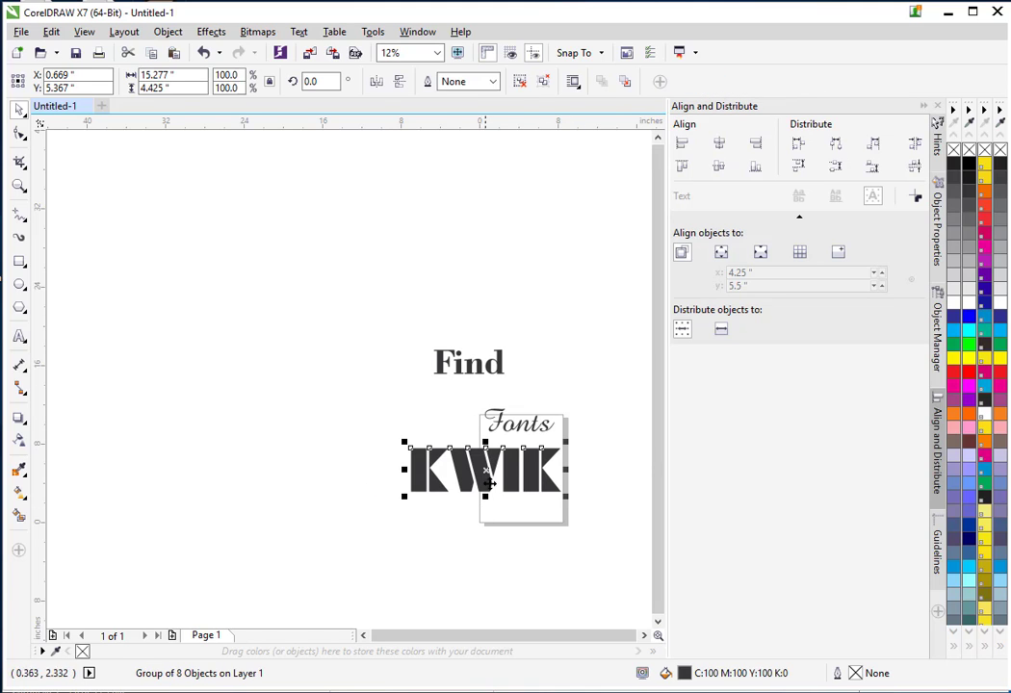
pyautogui.moveTo(484, 466); pyautogui.dragTo(445, 507)
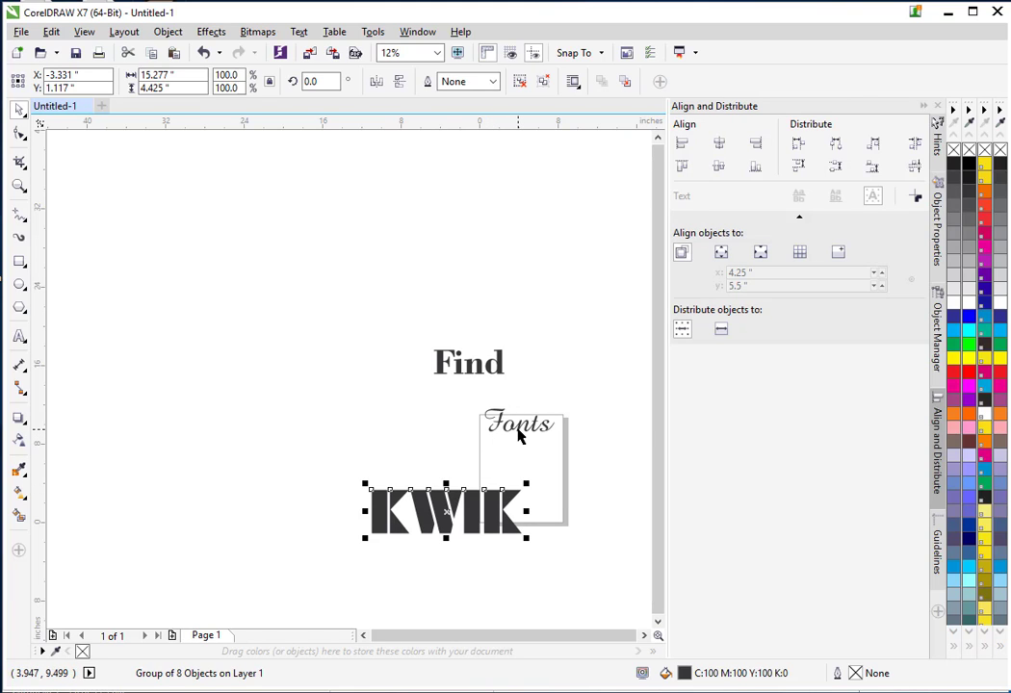
# Step: Minimize CorelDRAW X7 to bring back the Graphic Tracer professional window
pyautogui.click(948, 21)
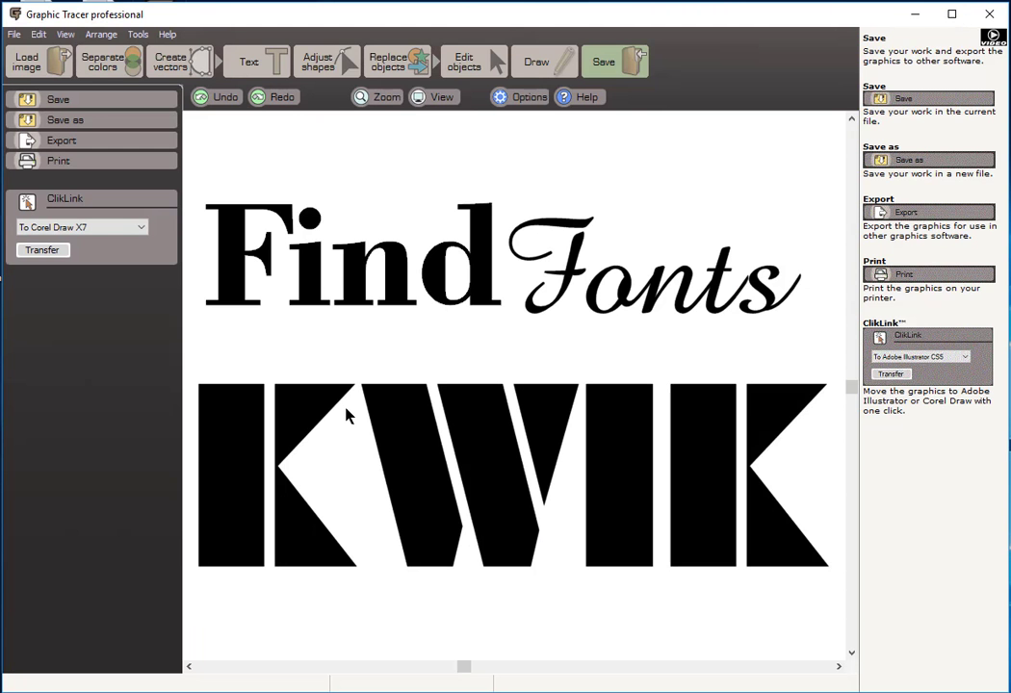